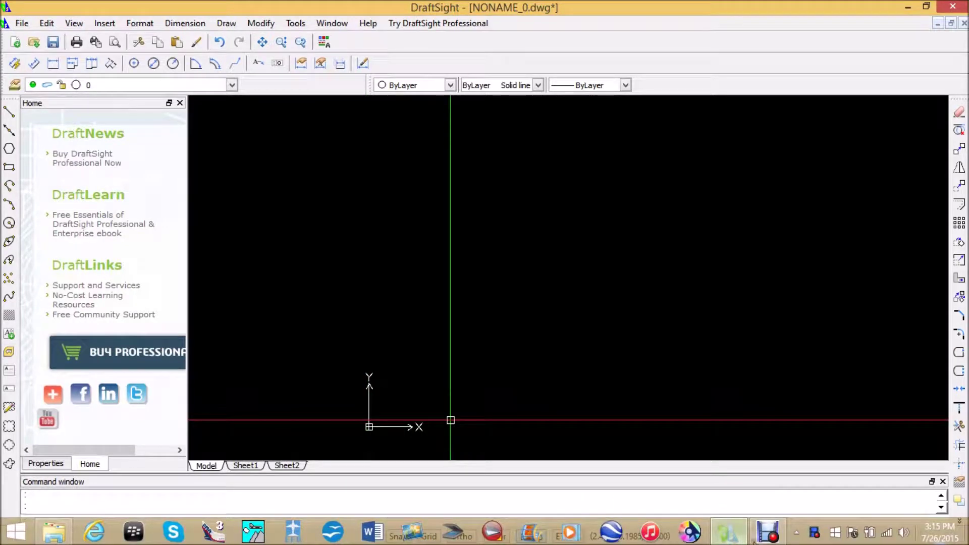
# Open BK 12 BushMaster.dwg from the DraftSight Knife Patterns folder.
pyautogui.moveTo(770, 536)
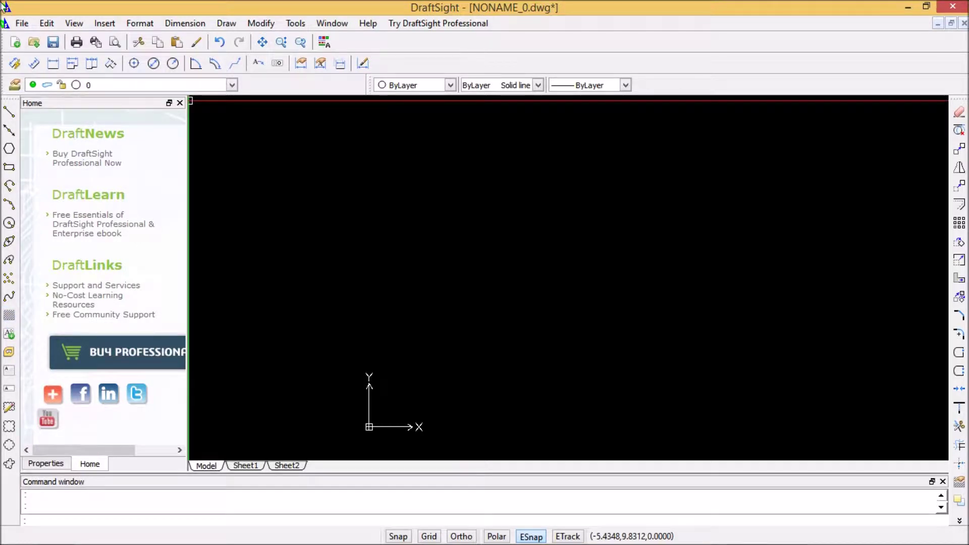
pyautogui.click(22, 23)
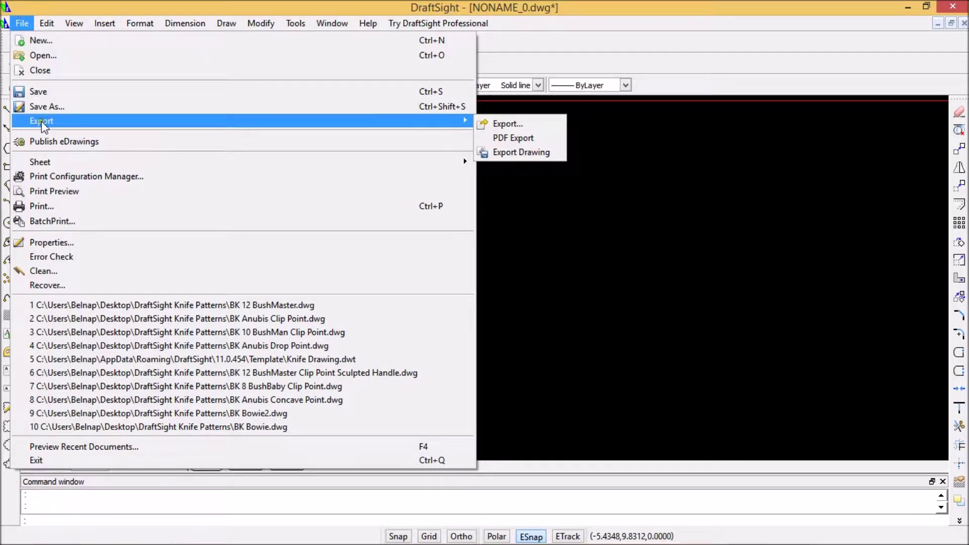
pyautogui.click(41, 57)
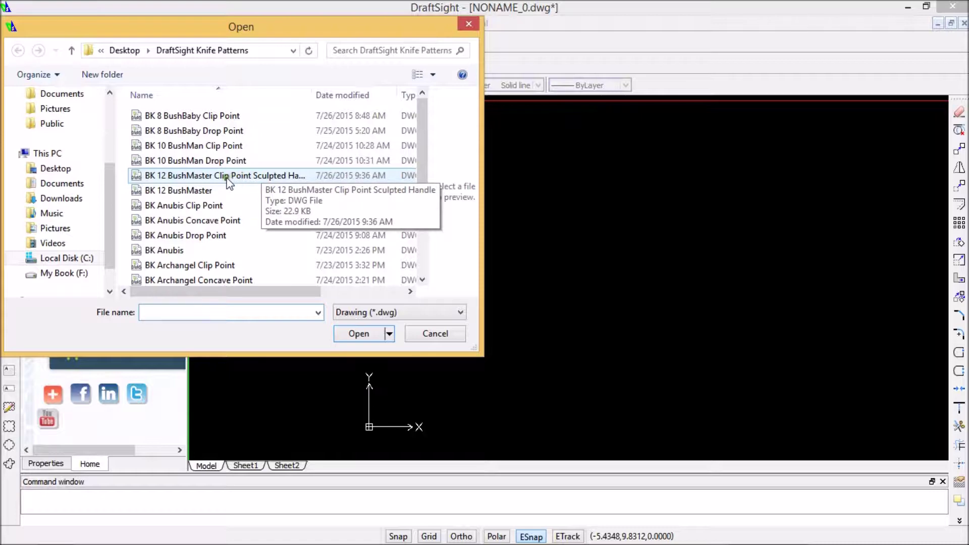
pyautogui.doubleClick(185, 192)
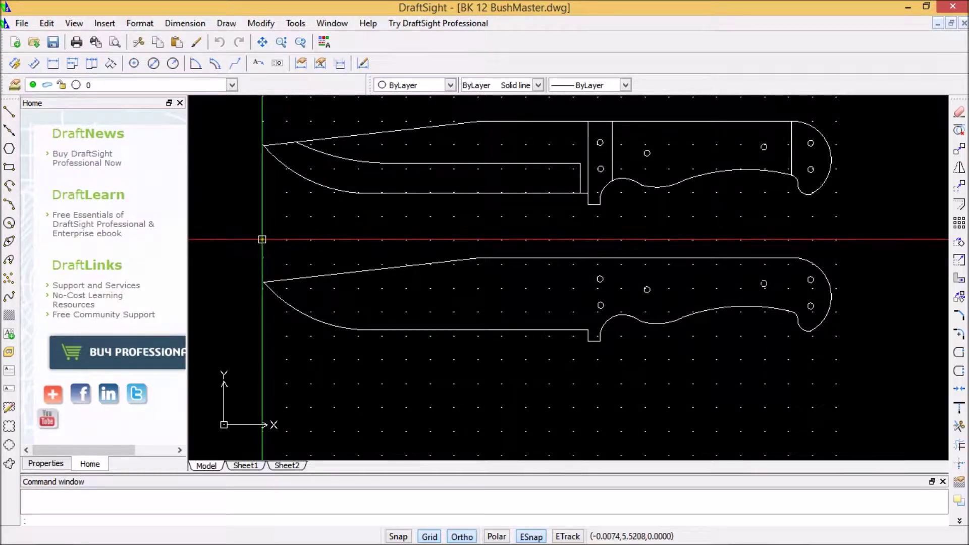
pyautogui.click(296, 23)
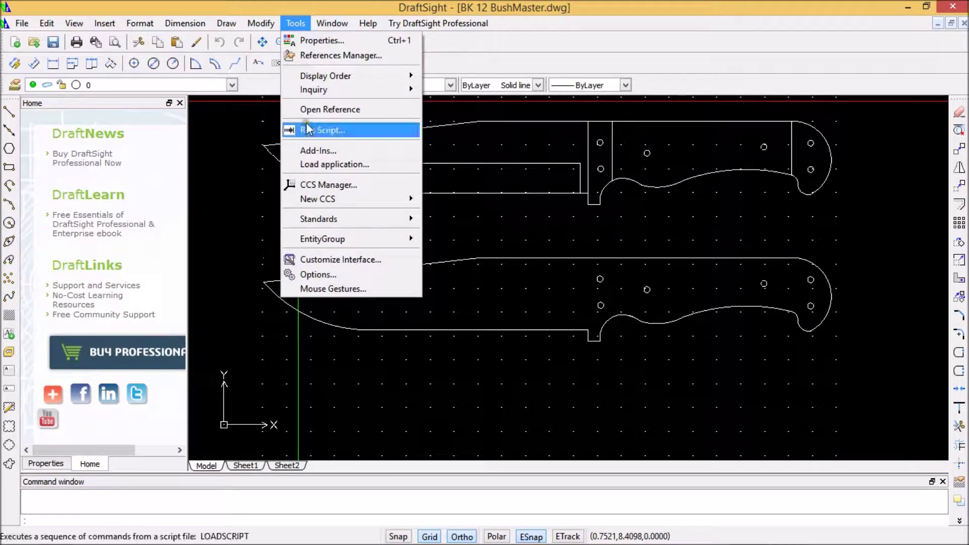
# Set the Model Background element colour to White in Display options and apply it.
pyautogui.click(317, 275)
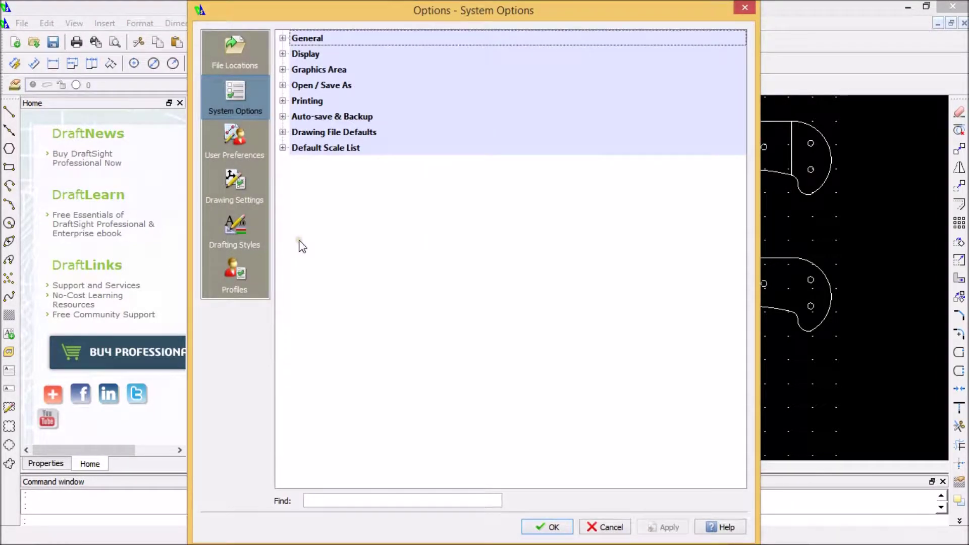
pyautogui.click(283, 53)
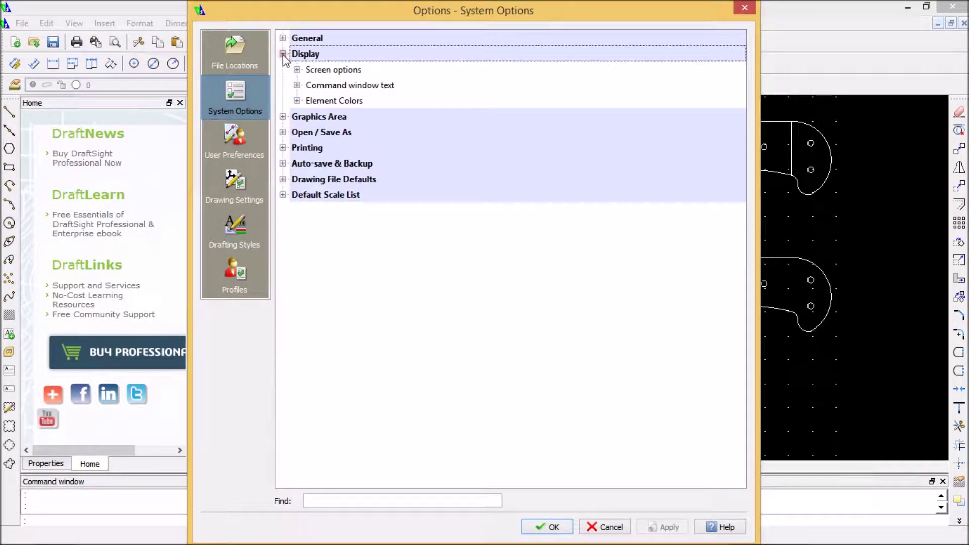
pyautogui.click(297, 100)
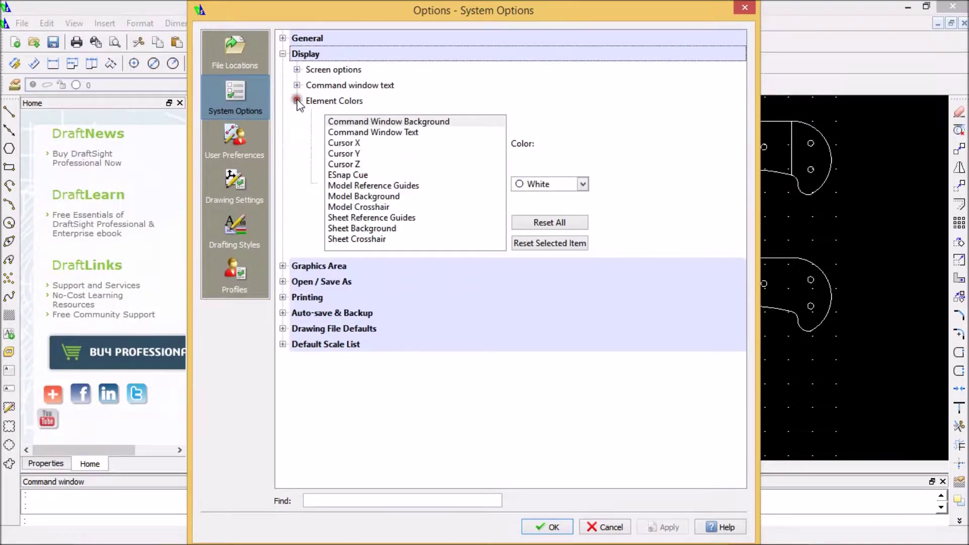
pyautogui.click(375, 200)
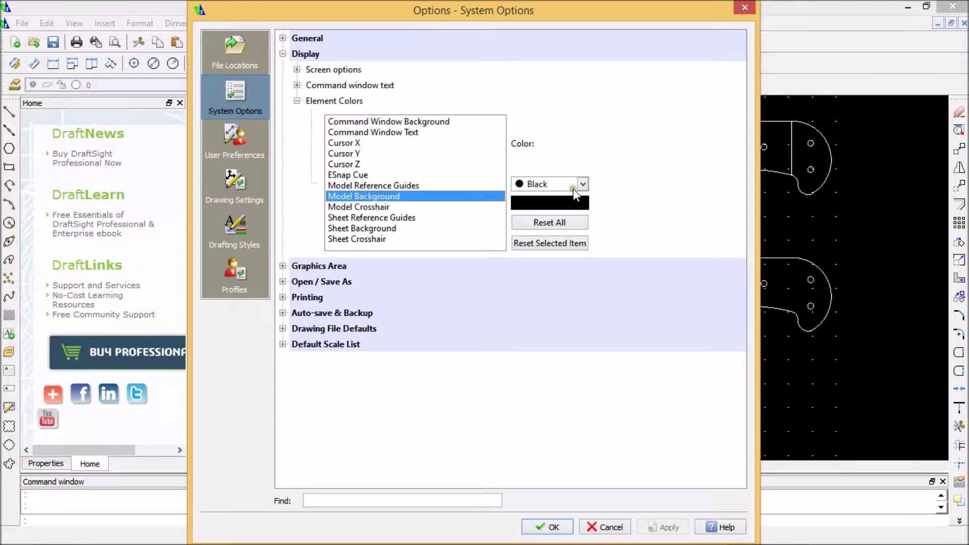
pyautogui.click(583, 185)
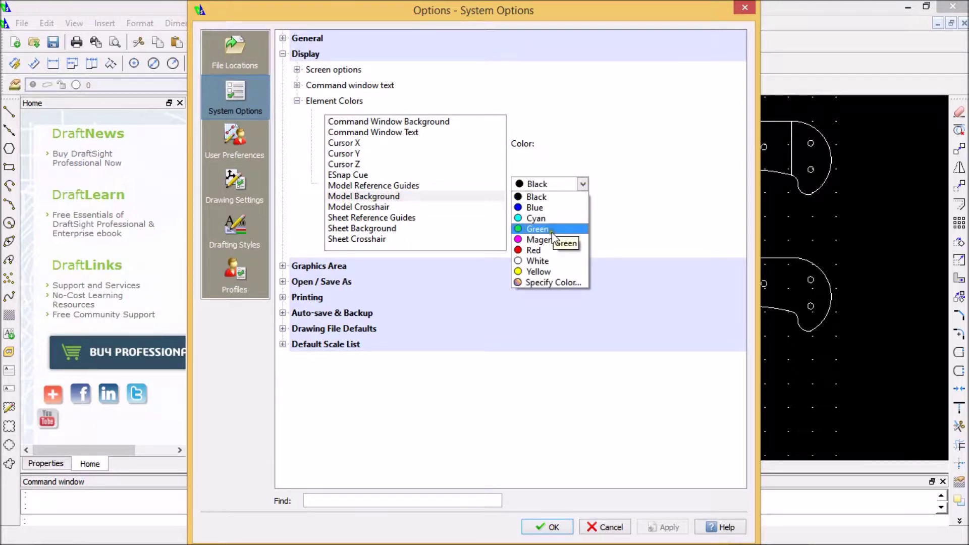
pyautogui.click(549, 262)
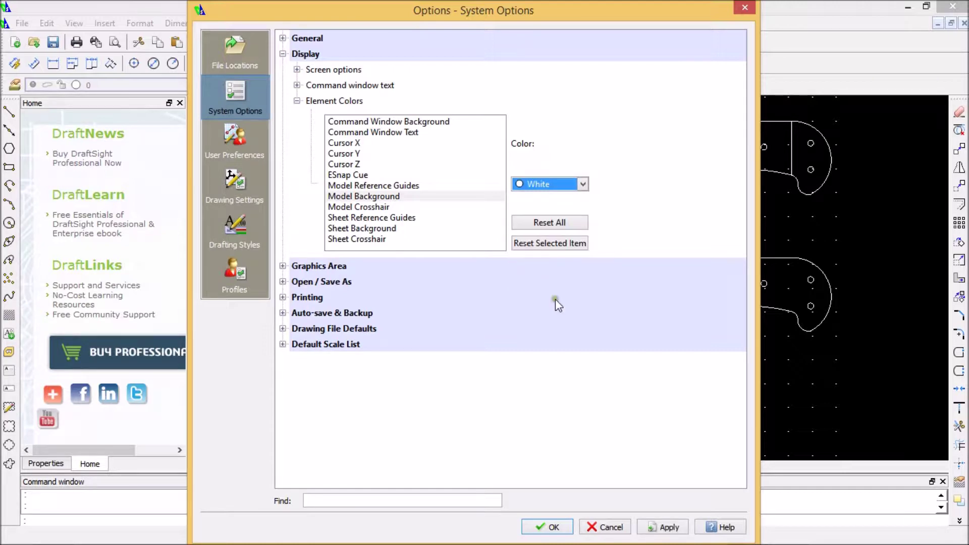
pyautogui.click(670, 528)
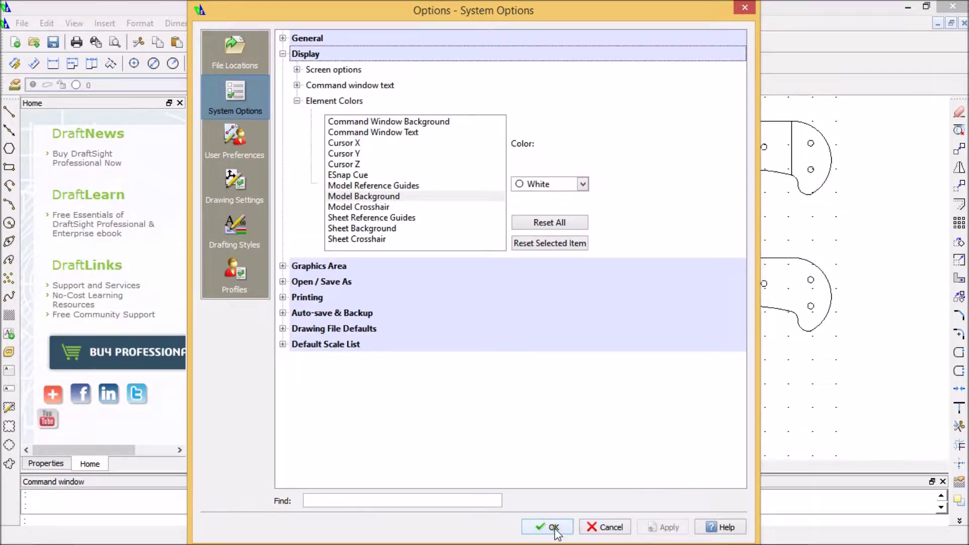
pyautogui.click(556, 527)
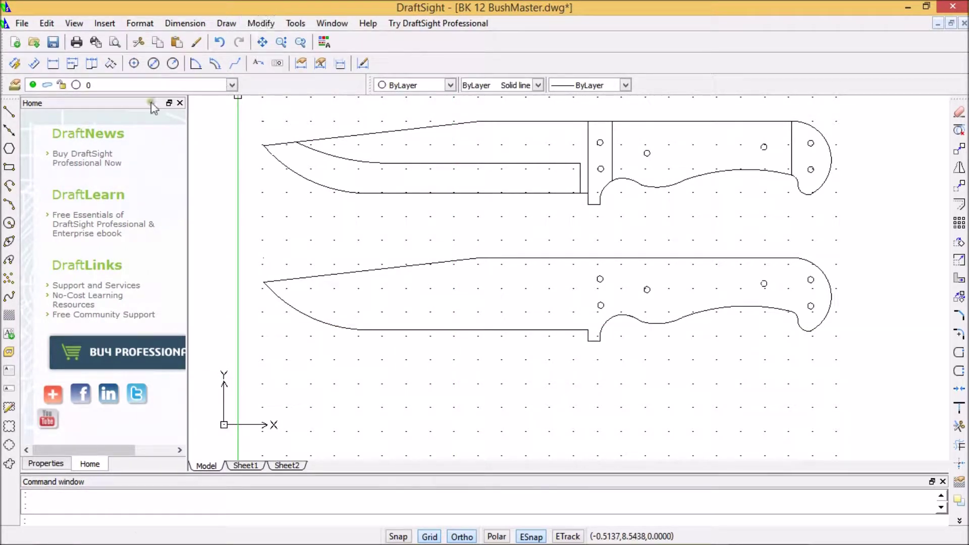
# Choose a one-colour gradient Fill in gray 250 and start picking an internal point.
pyautogui.click(7, 320)
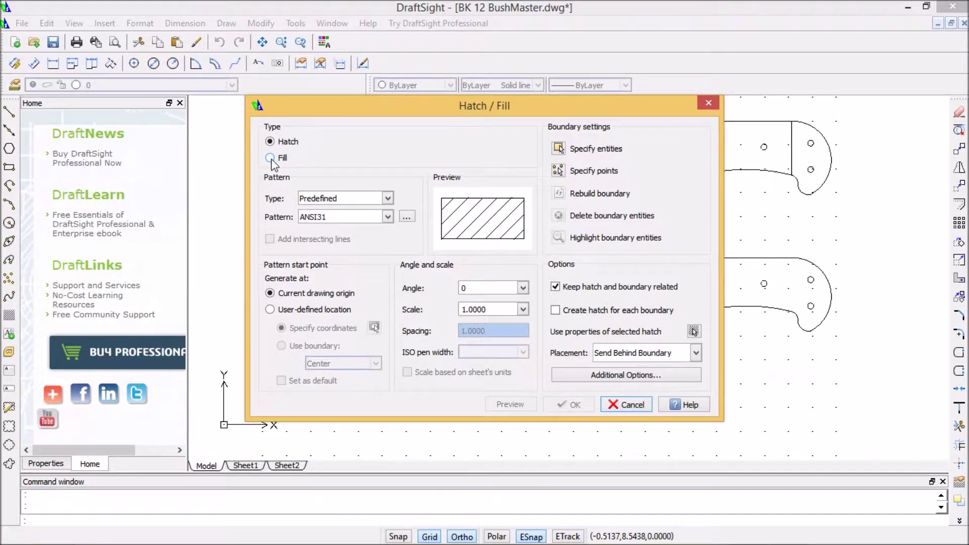
pyautogui.click(271, 158)
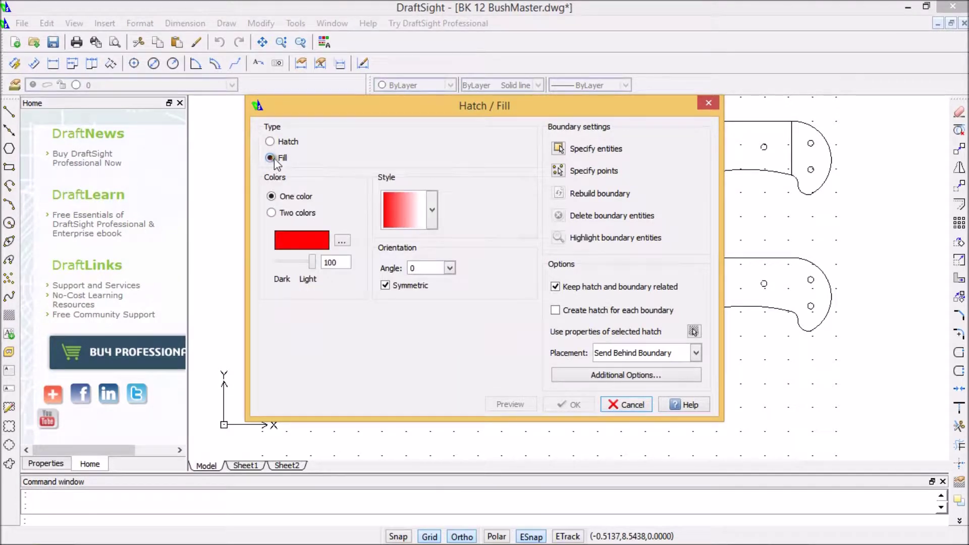
pyautogui.click(344, 238)
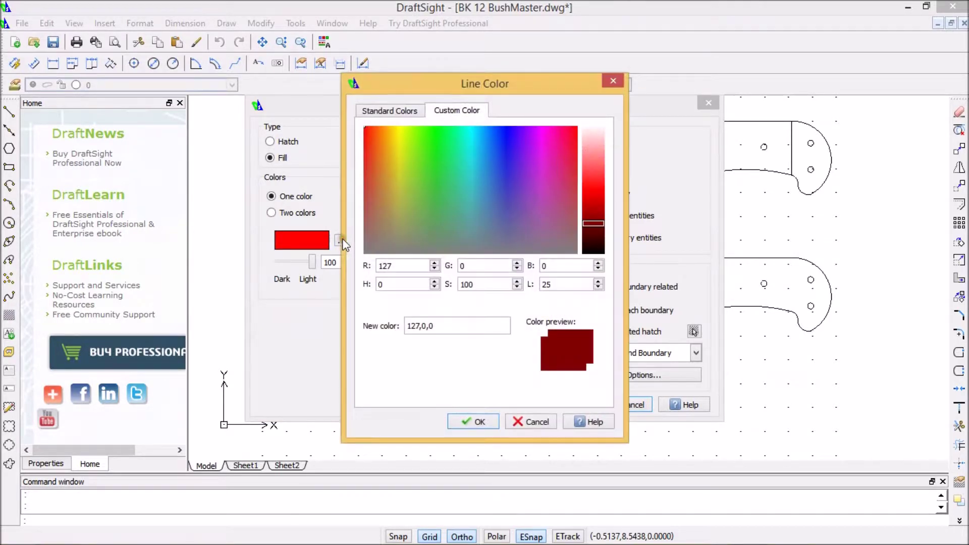
pyautogui.click(409, 112)
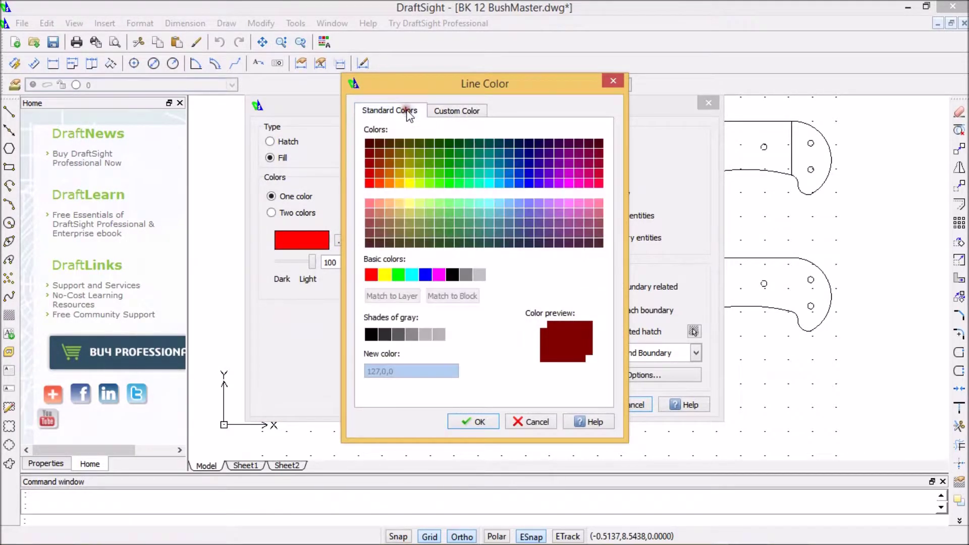
pyautogui.click(371, 334)
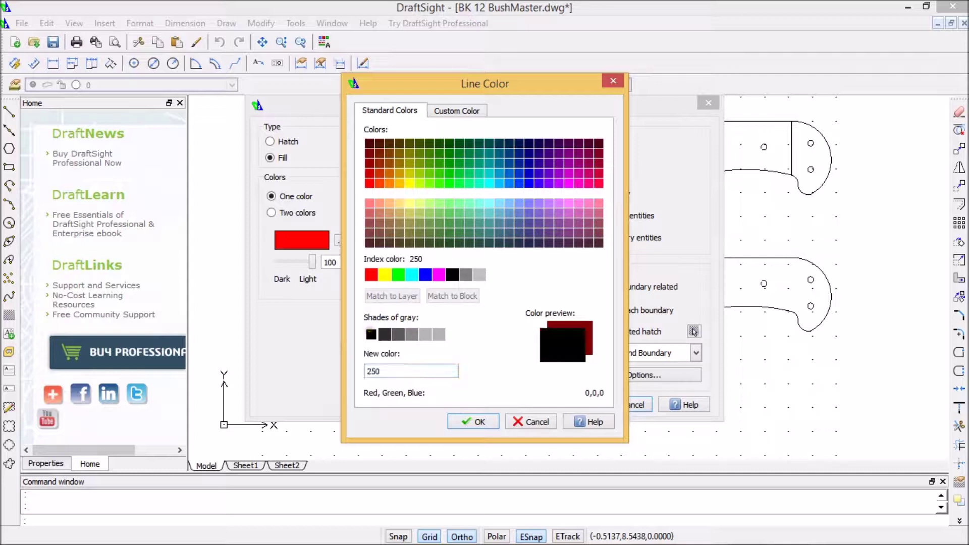
pyautogui.click(480, 422)
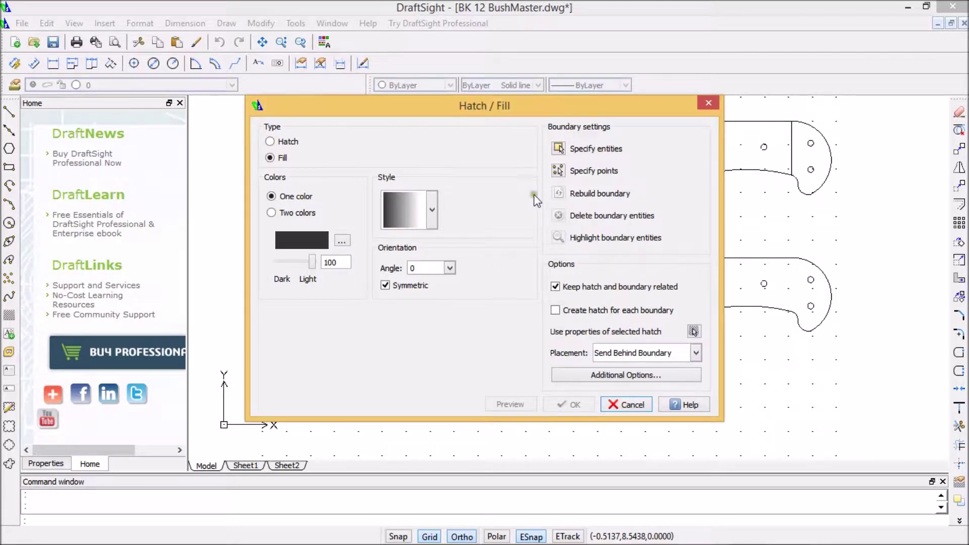
pyautogui.click(561, 172)
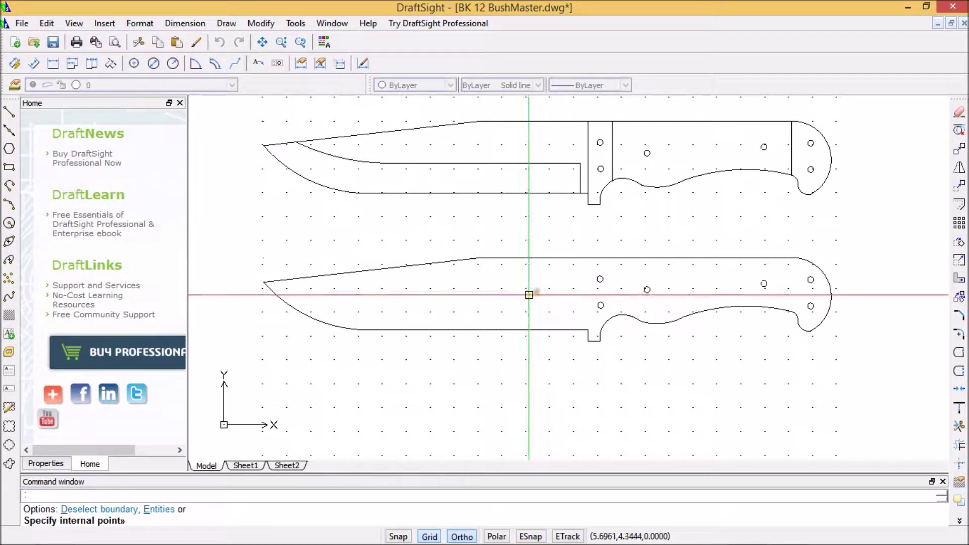
# Pick a point inside the lower knife profile and apply the dark-to-white gradient.
pyautogui.click(534, 291)
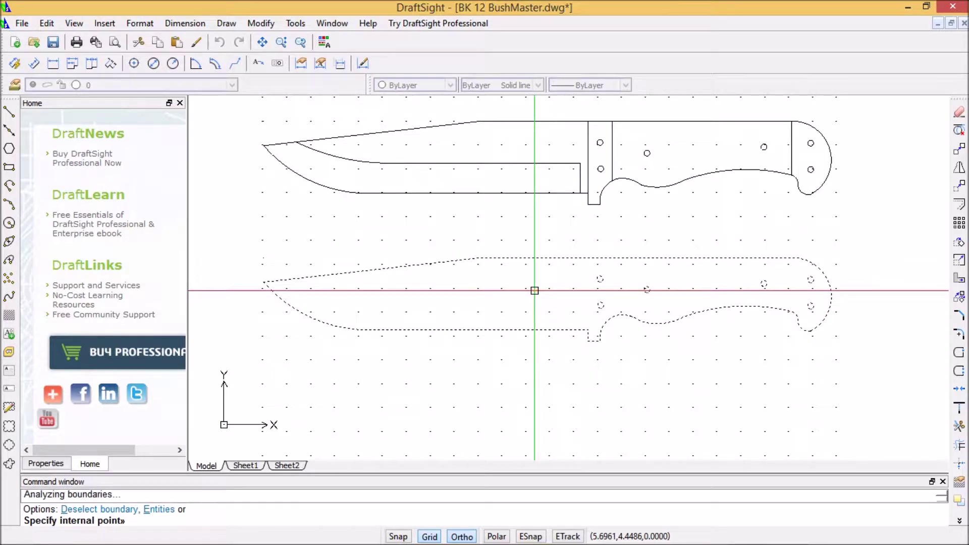
pyautogui.press('Return')
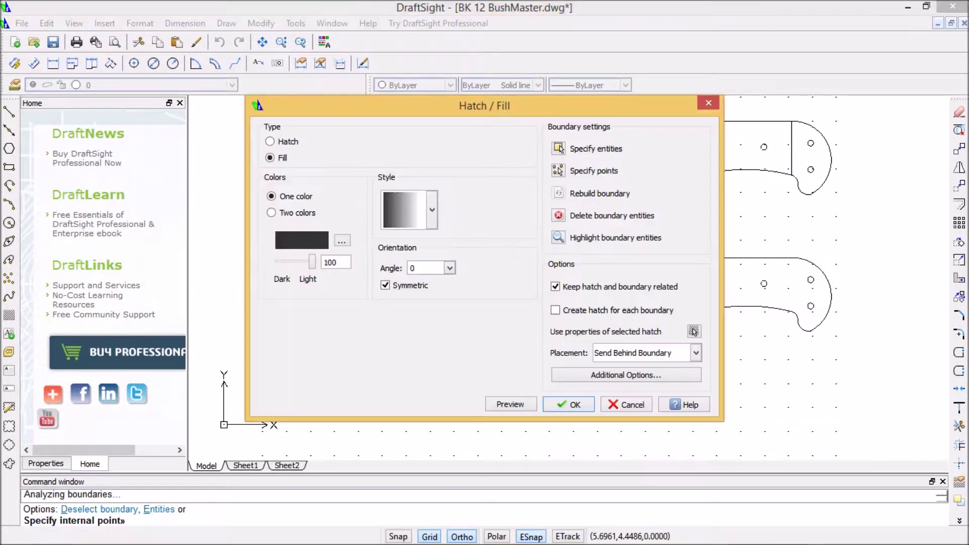
pyautogui.click(570, 405)
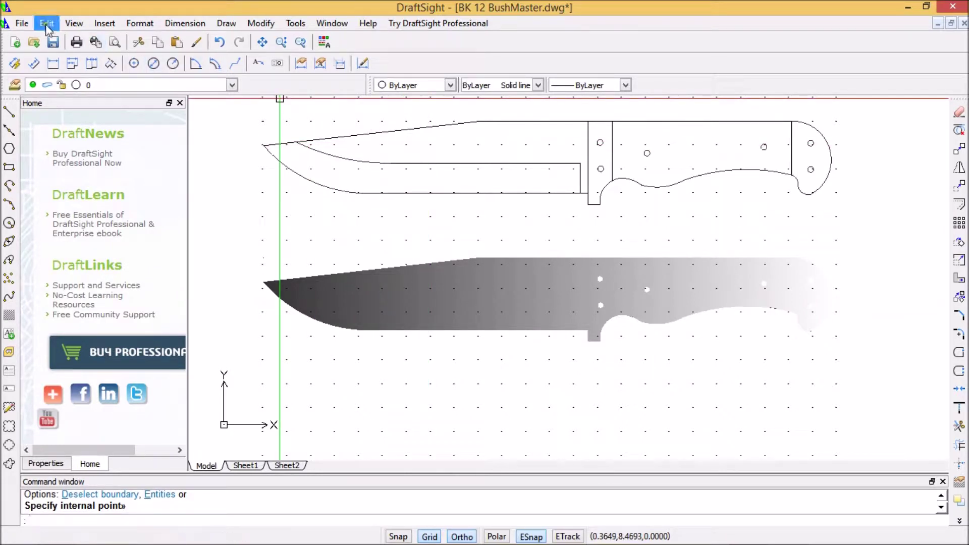
pyautogui.click(10, 315)
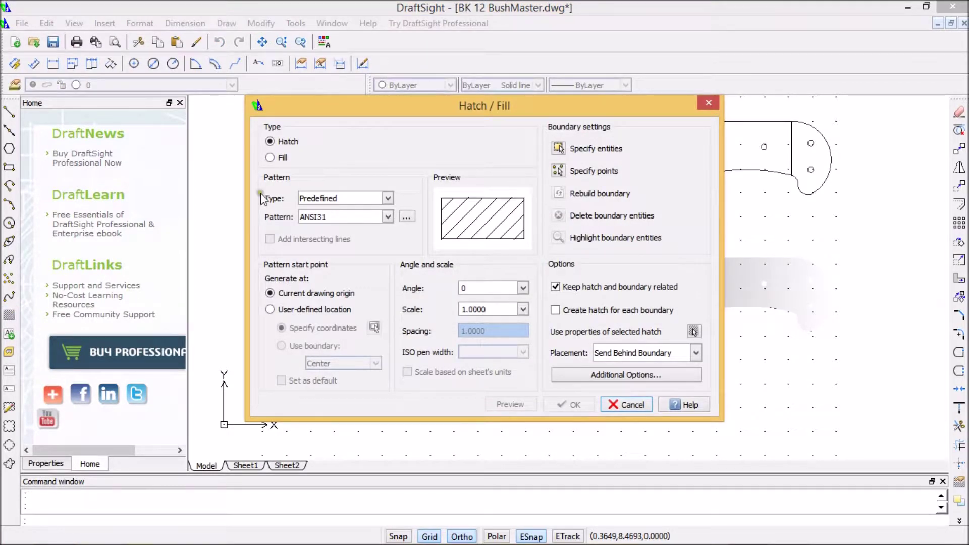
# Fill the upper knife's blade with the gray 250 gradient by picking inside it.
pyautogui.click(270, 158)
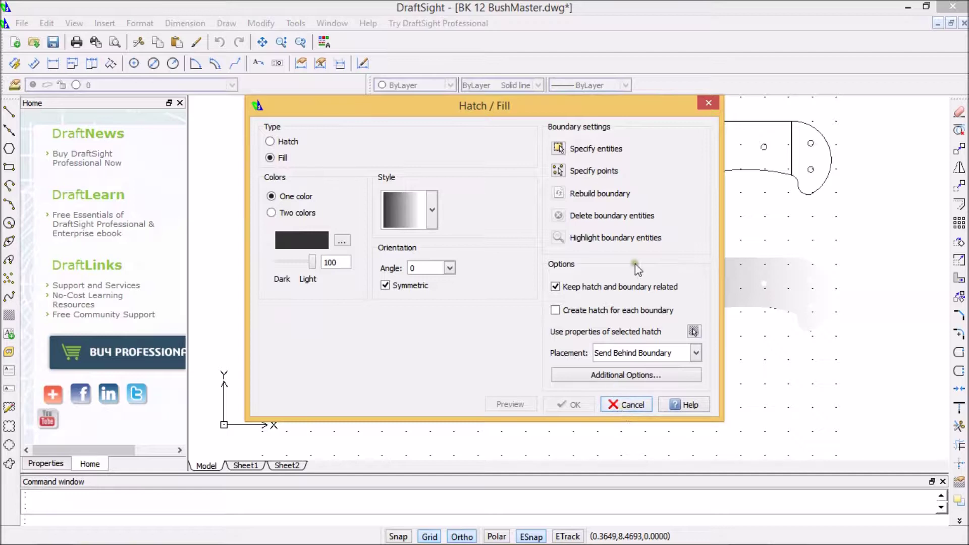
pyautogui.click(558, 171)
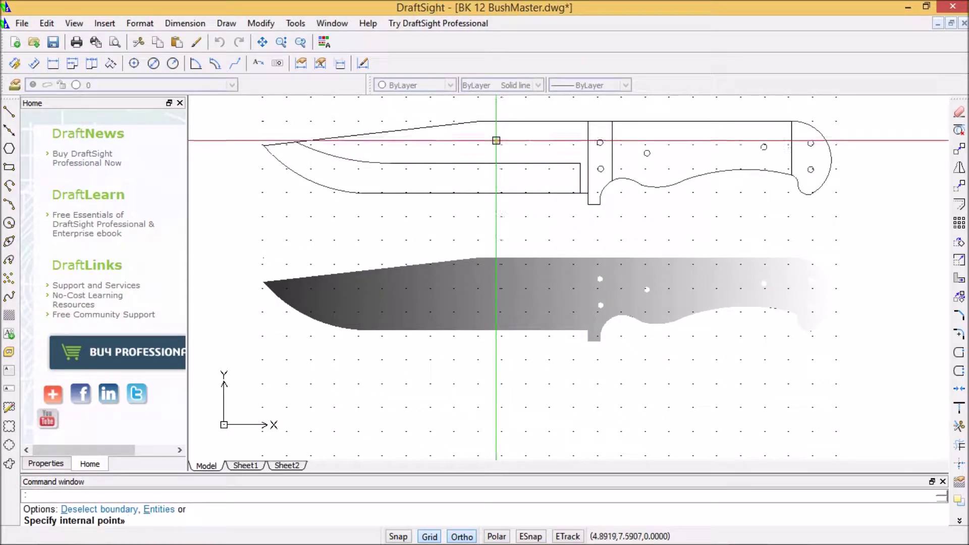
pyautogui.click(497, 141)
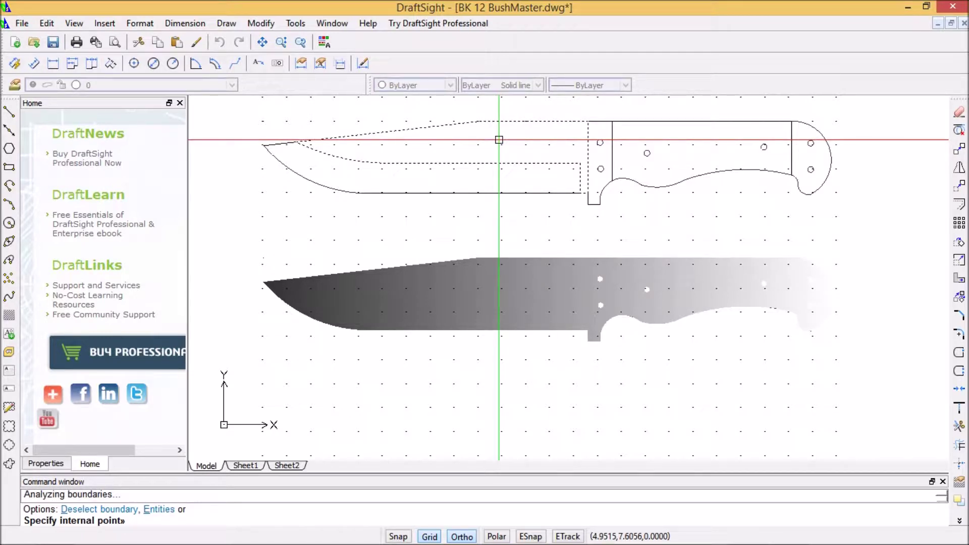
pyautogui.press('Return')
pyautogui.click(575, 403)
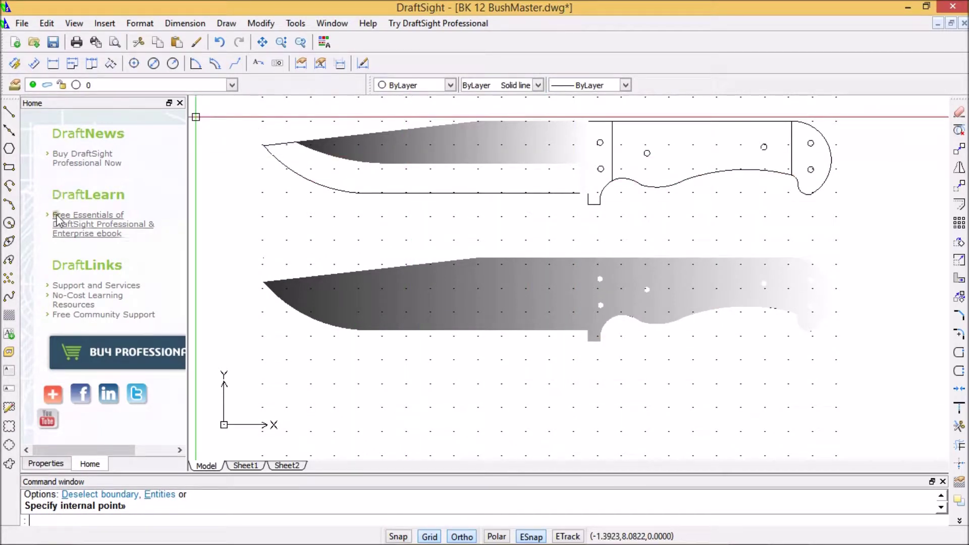
pyautogui.click(9, 315)
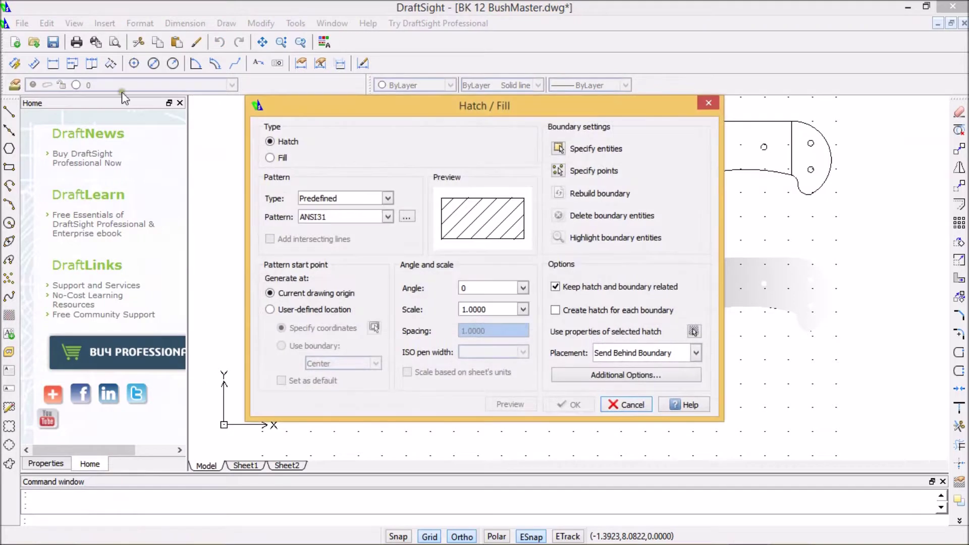
# Switch to Fill and set the gradient colour to gray 253 from Standard Colors.
pyautogui.click(271, 158)
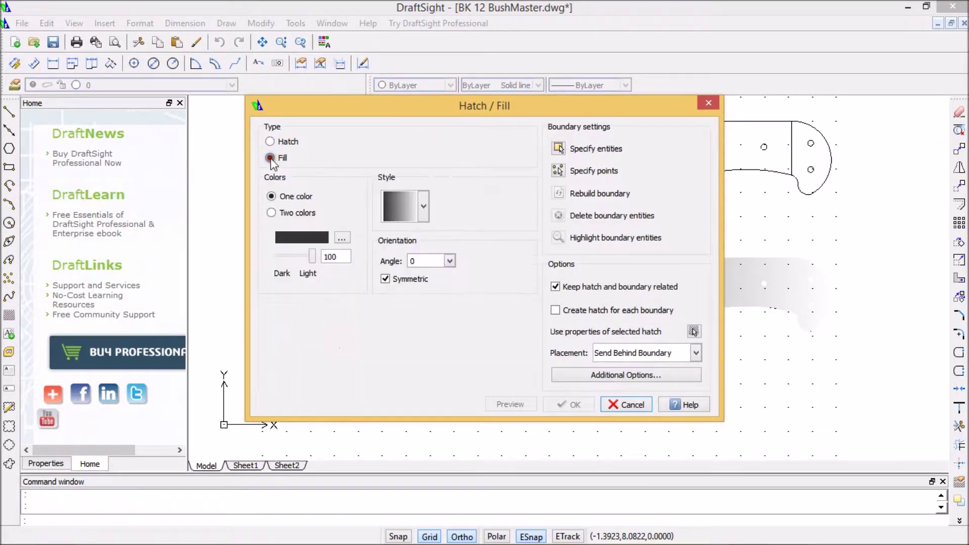
pyautogui.click(342, 241)
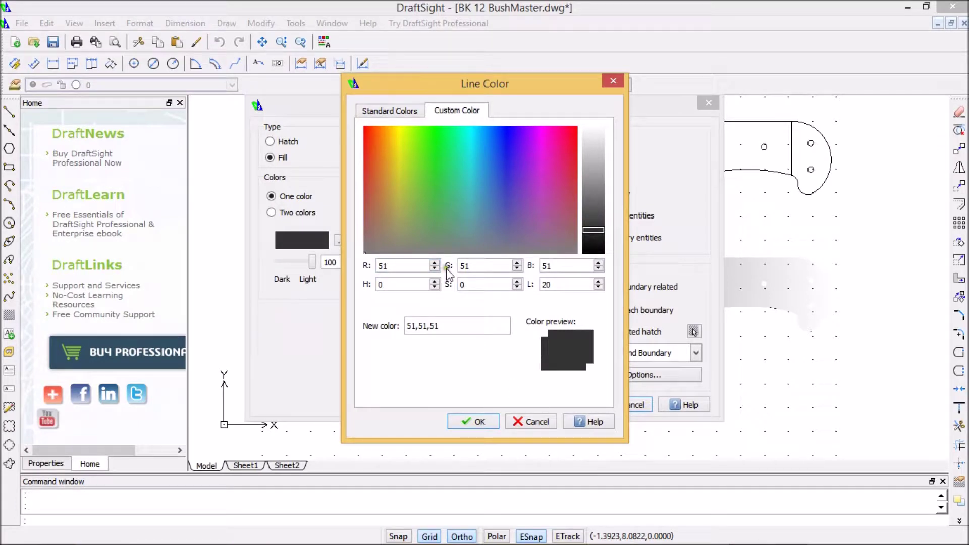
pyautogui.click(403, 112)
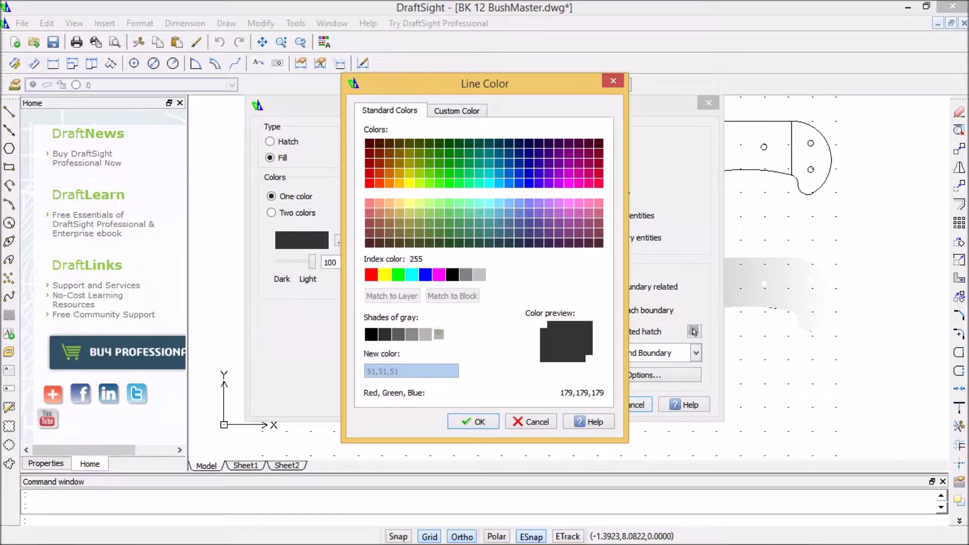
pyautogui.click(439, 334)
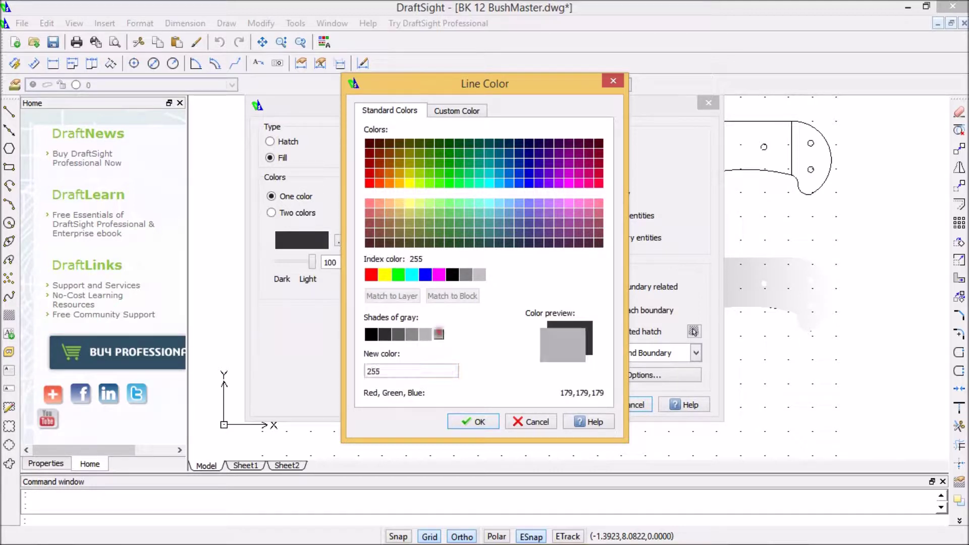
pyautogui.click(480, 423)
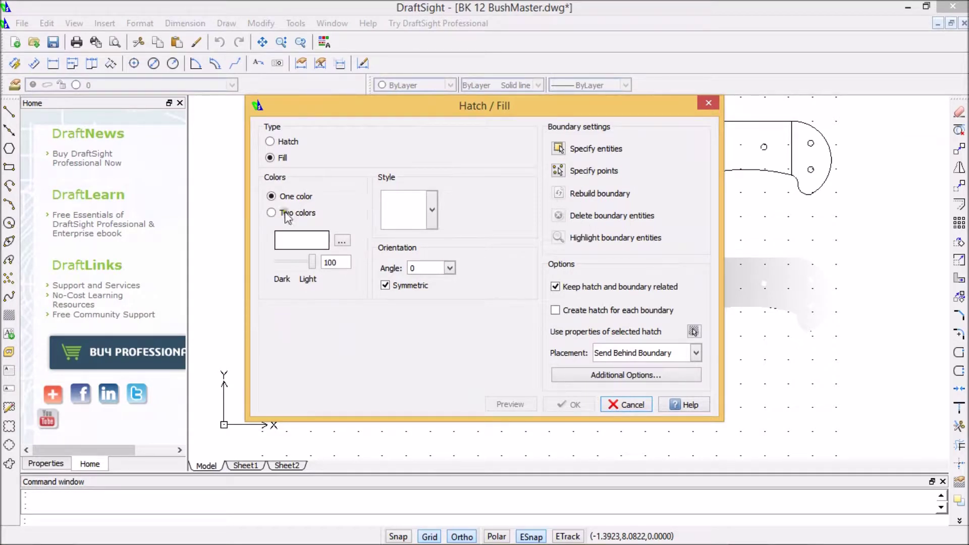
pyautogui.click(342, 241)
pyautogui.click(403, 111)
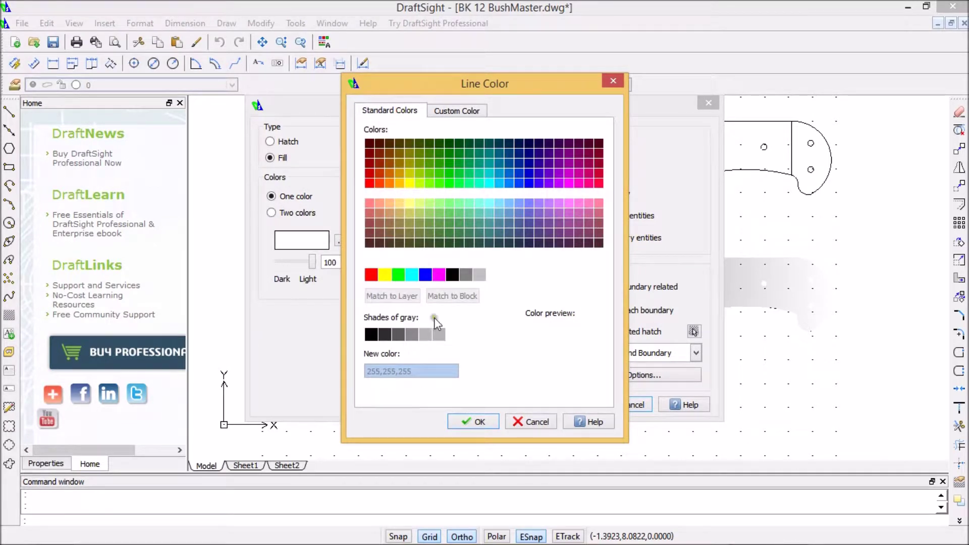
pyautogui.click(412, 334)
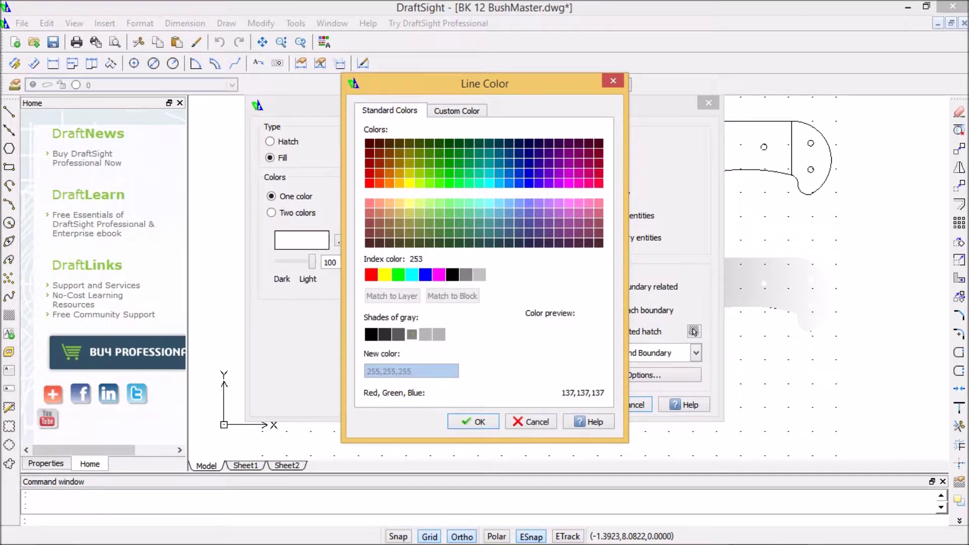
pyautogui.click(479, 422)
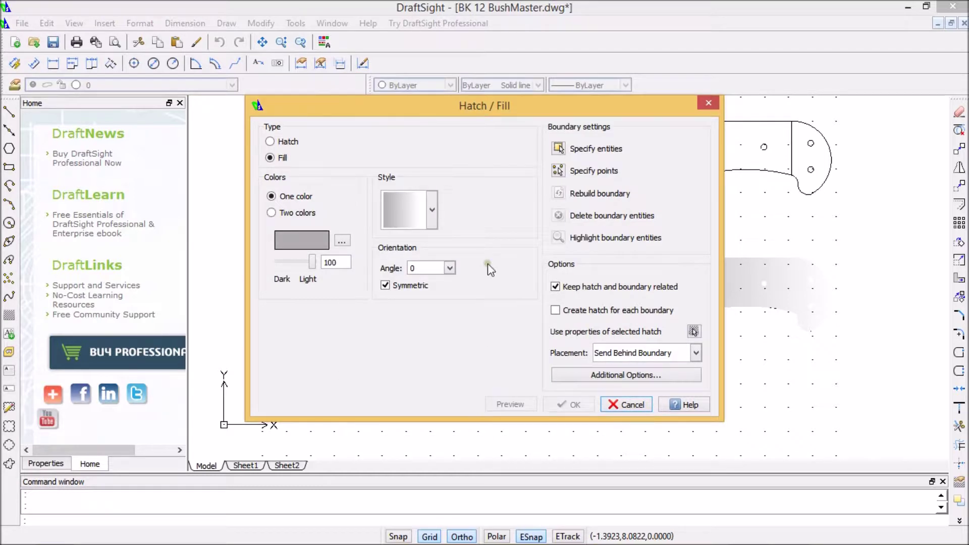
# Pick inside the upper blade's lower bevel and apply the light gray gradient.
pyautogui.click(559, 172)
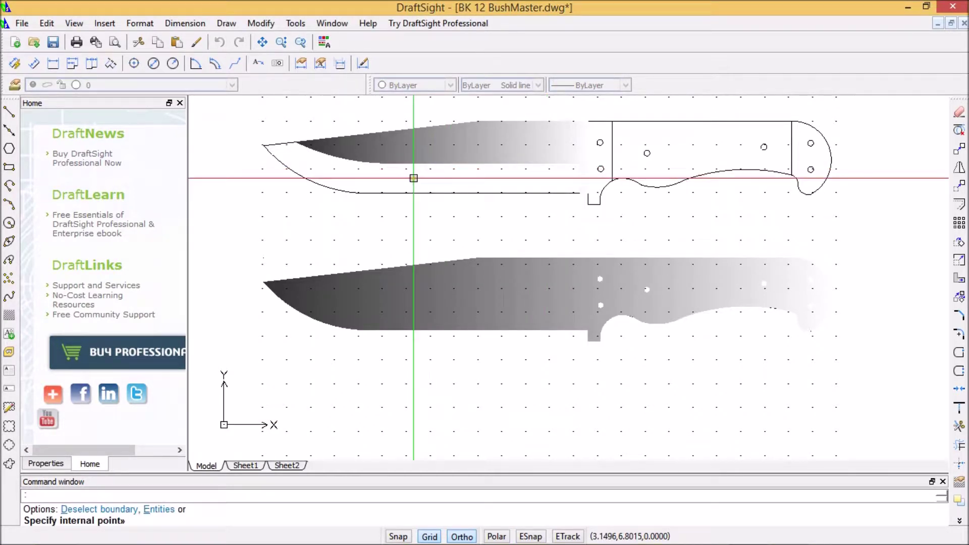
pyautogui.click(415, 178)
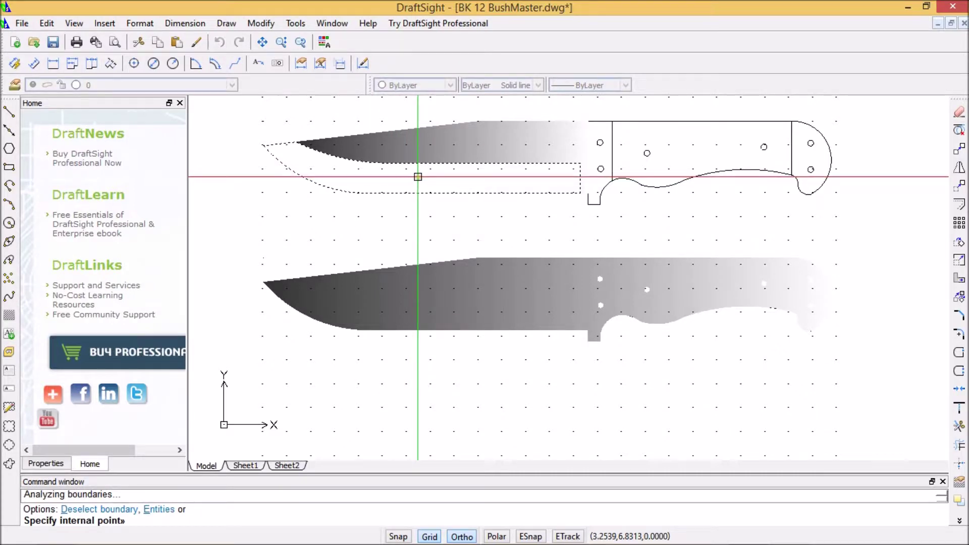
pyautogui.press('Return')
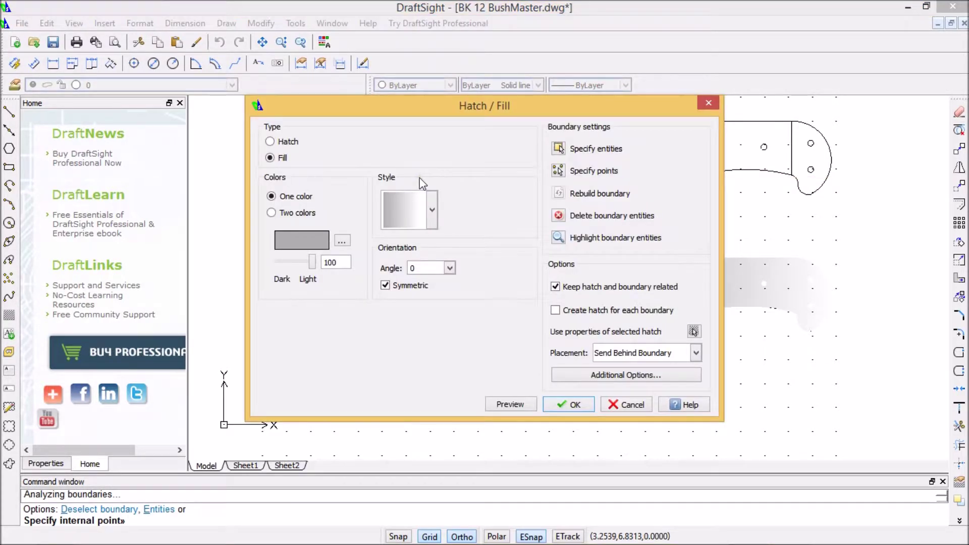
pyautogui.click(570, 404)
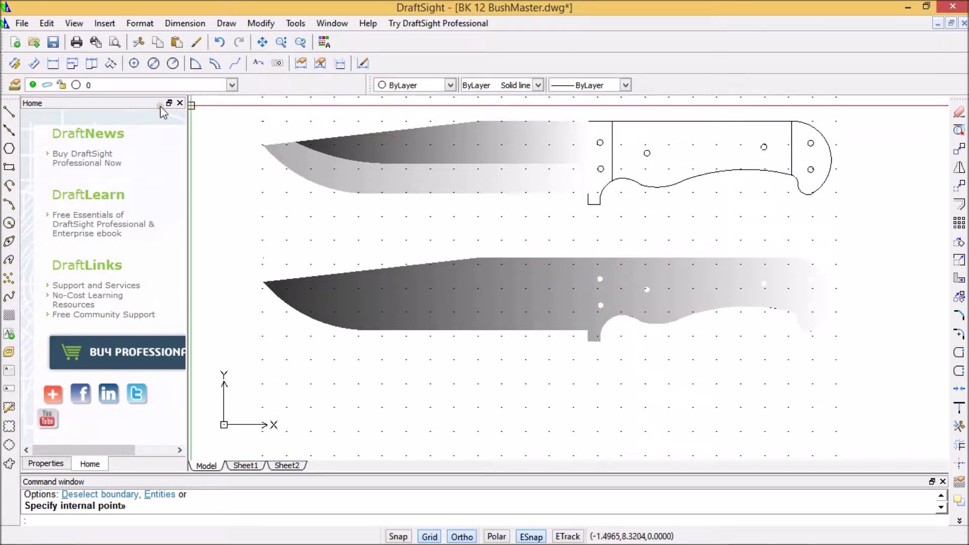
# Start a new Fill and choose brown, index 29, as the gradient colour.
pyautogui.click(9, 315)
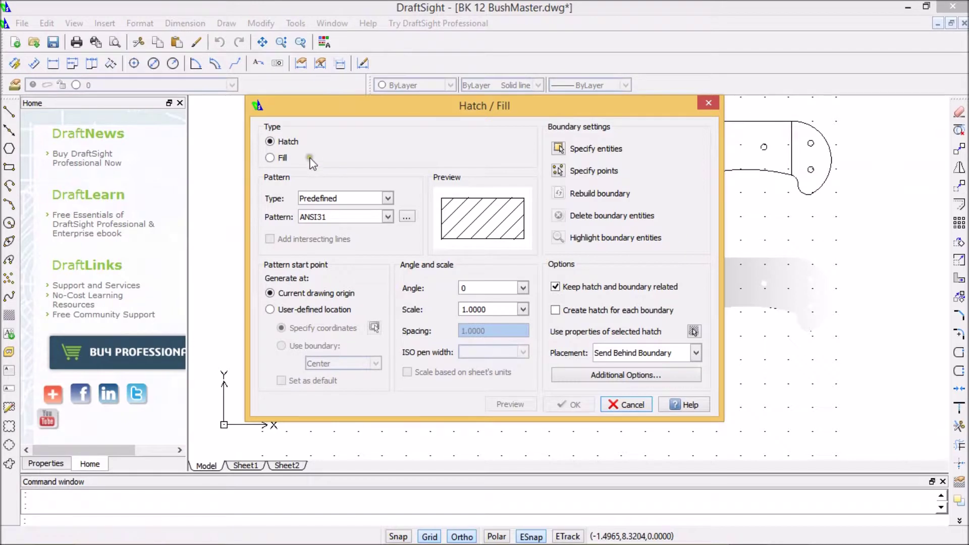
pyautogui.click(273, 159)
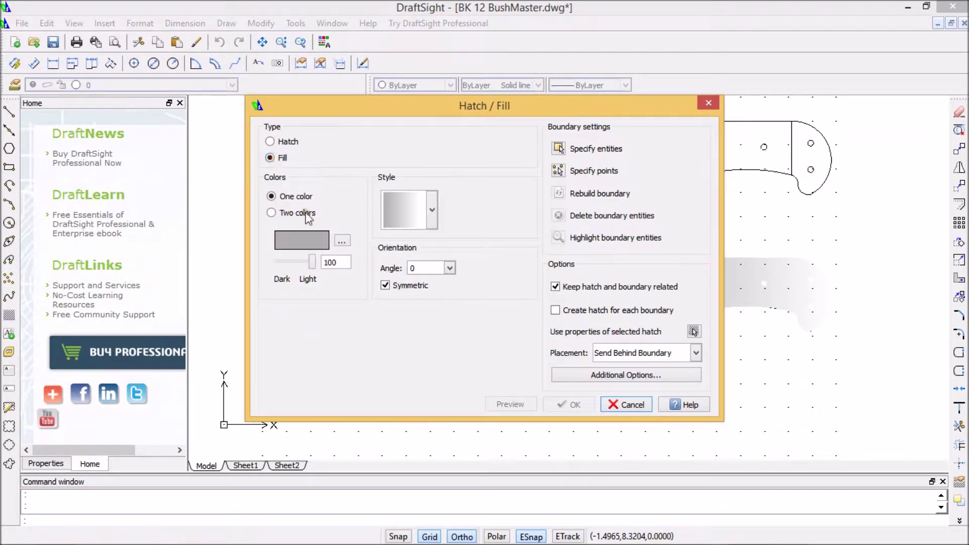
pyautogui.click(342, 241)
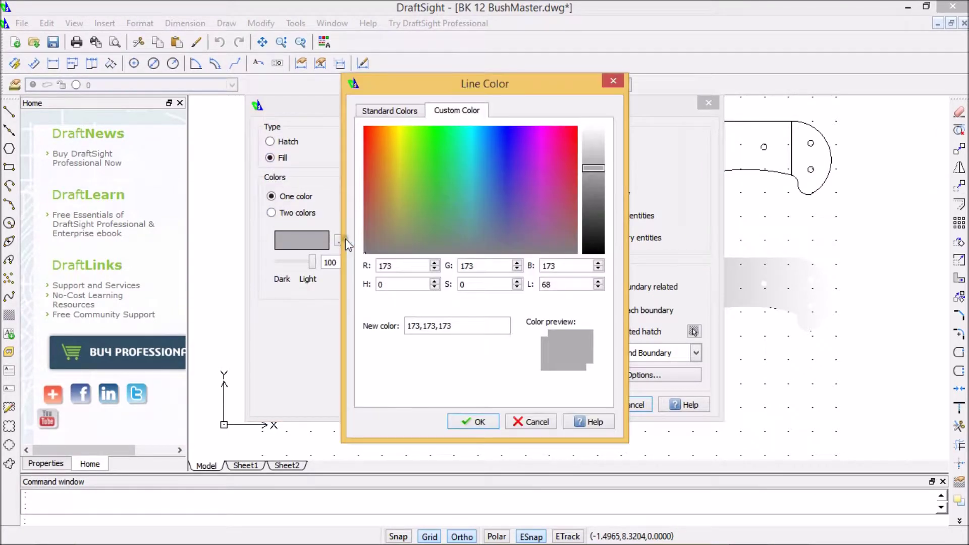
pyautogui.click(390, 112)
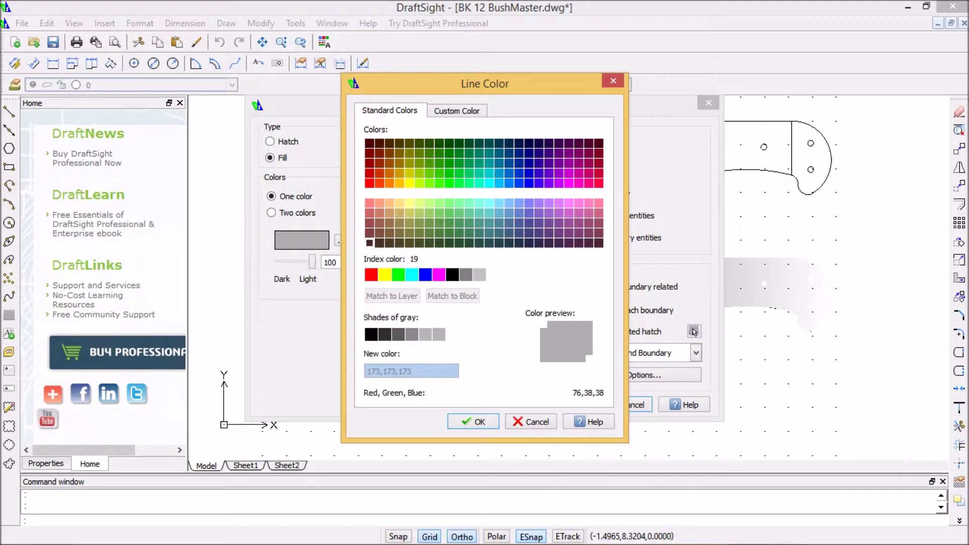
pyautogui.click(370, 244)
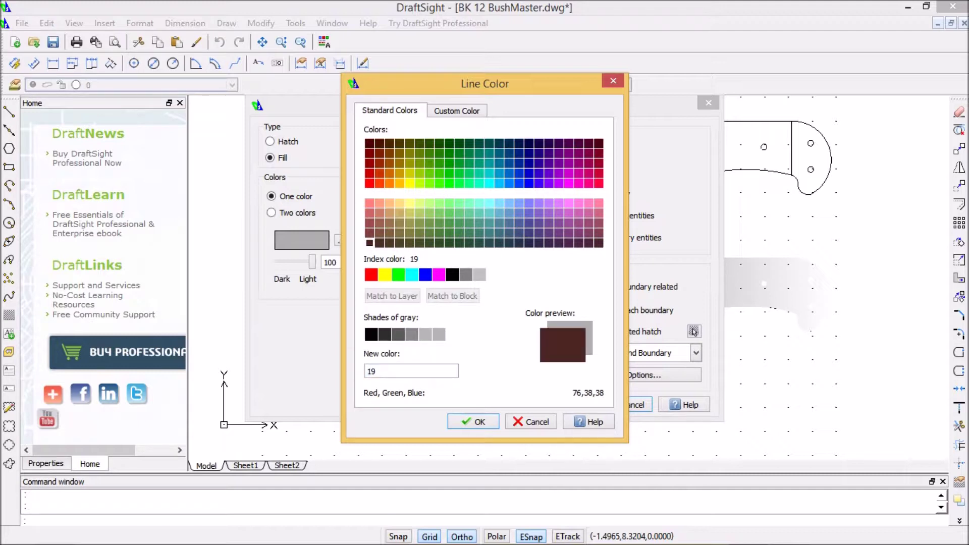
pyautogui.click(380, 243)
pyautogui.click(389, 243)
pyautogui.click(380, 243)
pyautogui.click(480, 422)
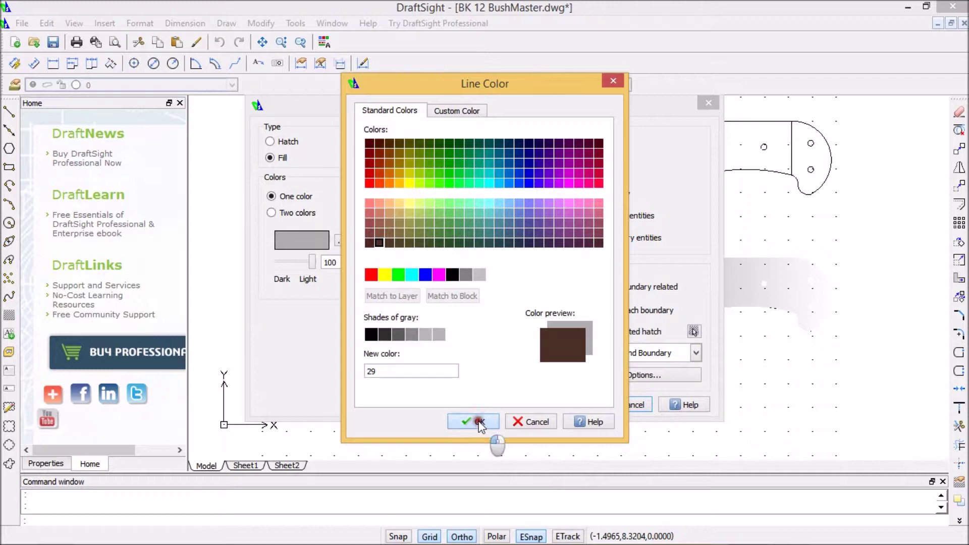
# Pick a point inside the bolster and apply the brown gradient.
pyautogui.click(559, 171)
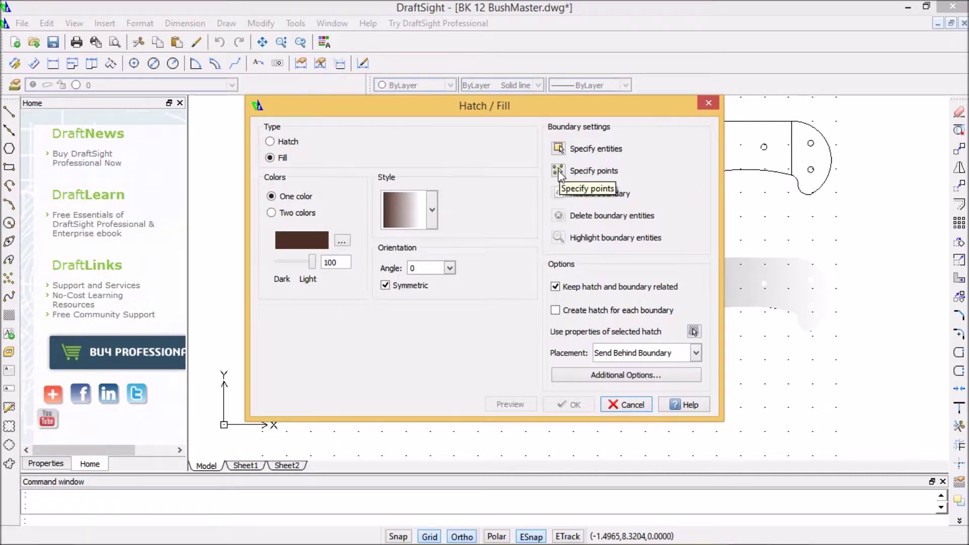
pyautogui.click(560, 172)
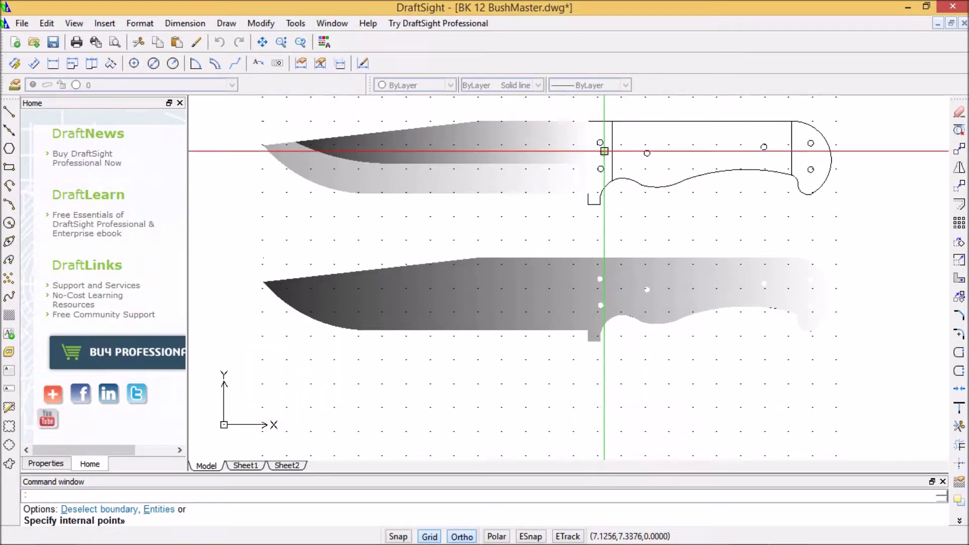
pyautogui.click(602, 154)
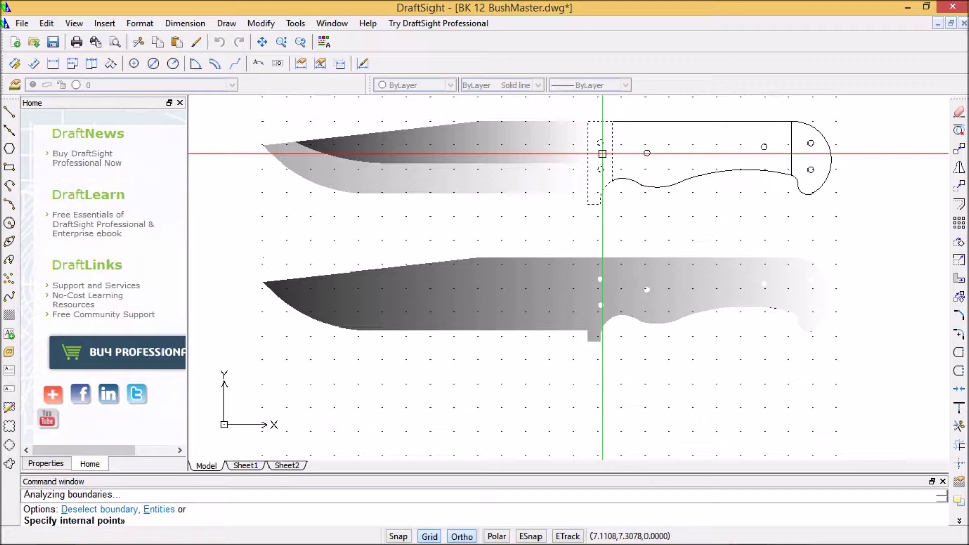
pyautogui.press('Return')
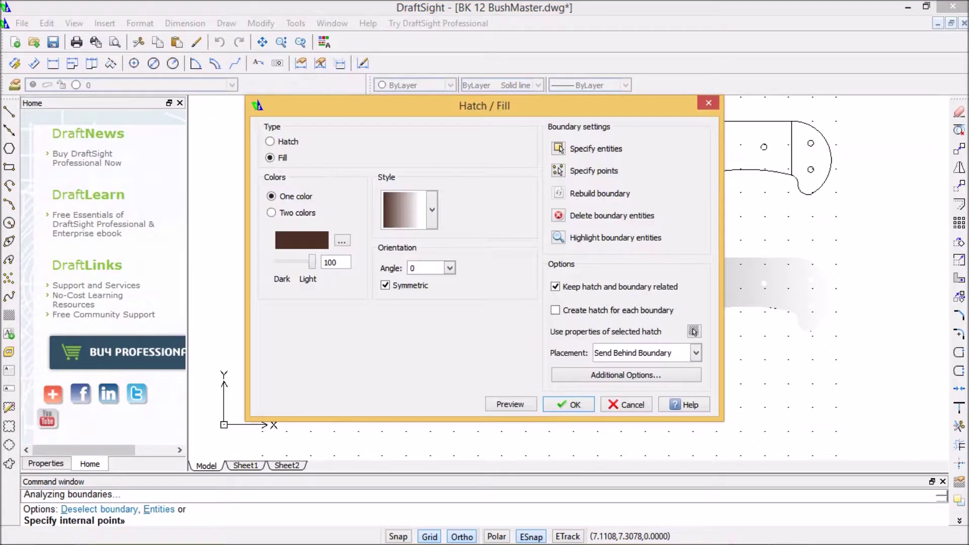
pyautogui.click(582, 410)
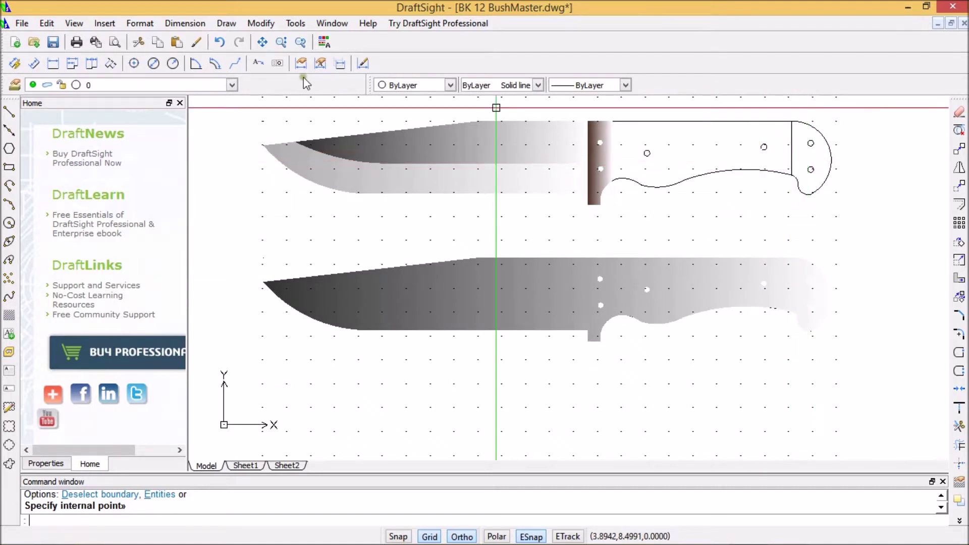
# Fill the upper handle's end cap with the same brown gradient.
pyautogui.click(9, 315)
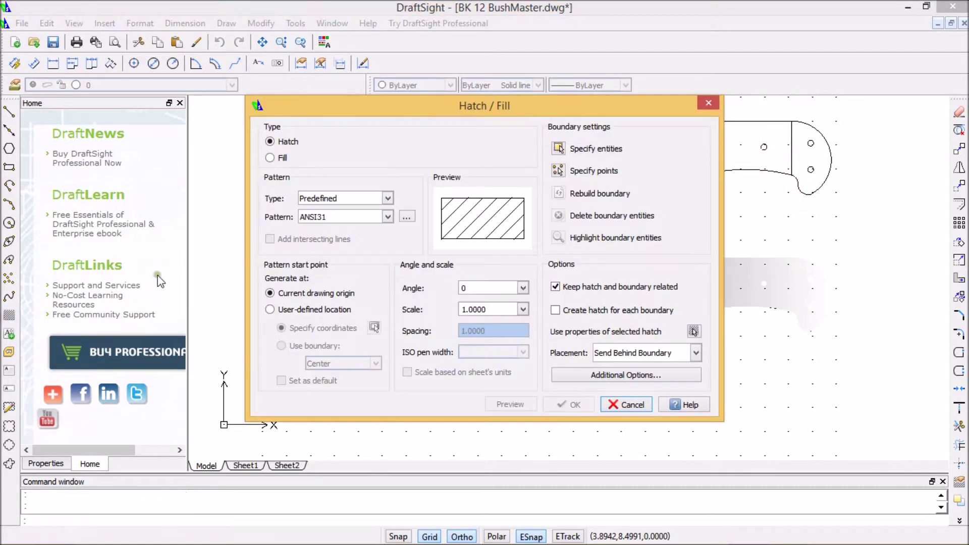
pyautogui.click(270, 158)
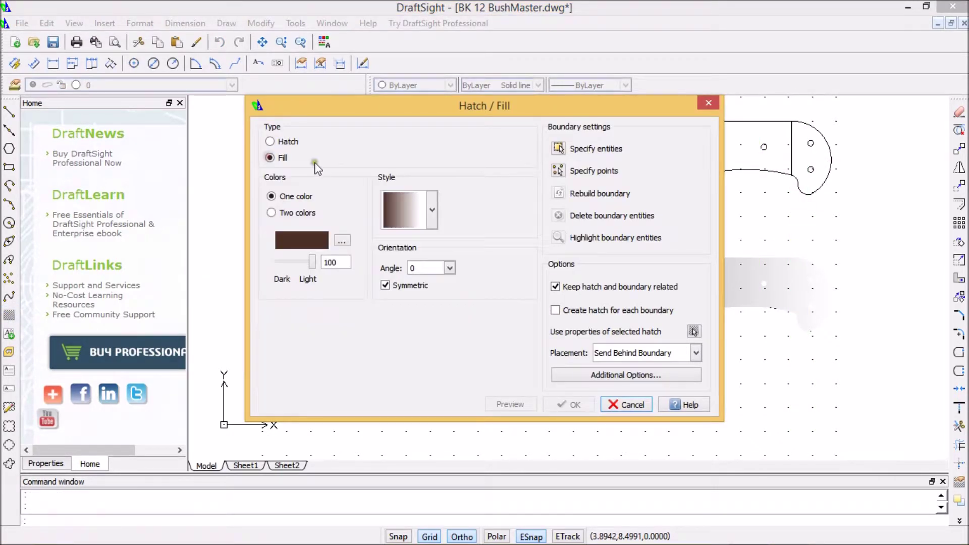
pyautogui.click(558, 172)
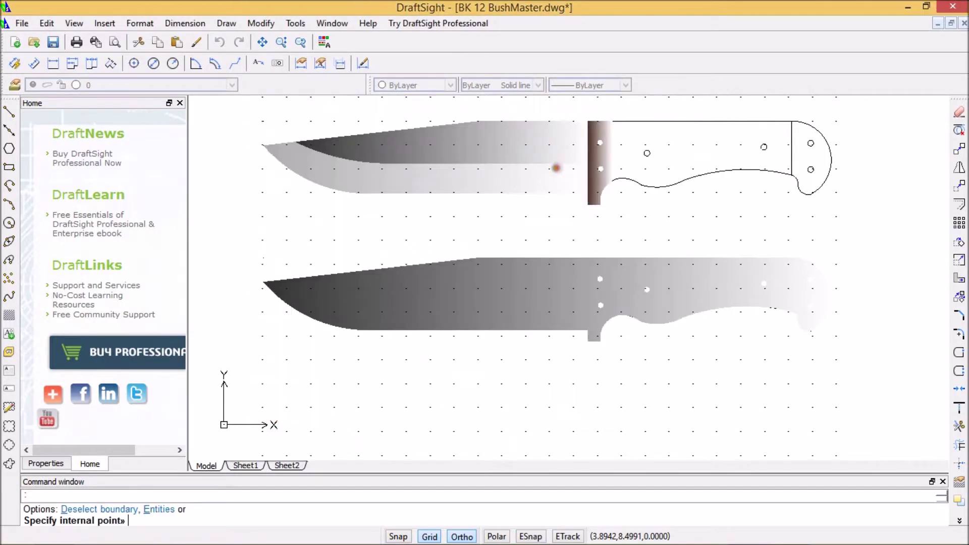
pyautogui.click(807, 155)
pyautogui.press('Return')
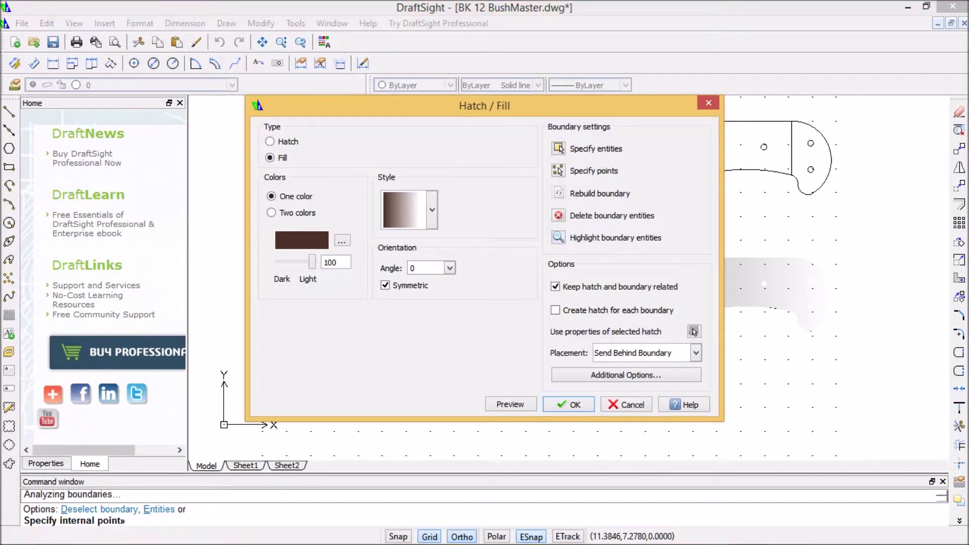
pyautogui.click(576, 405)
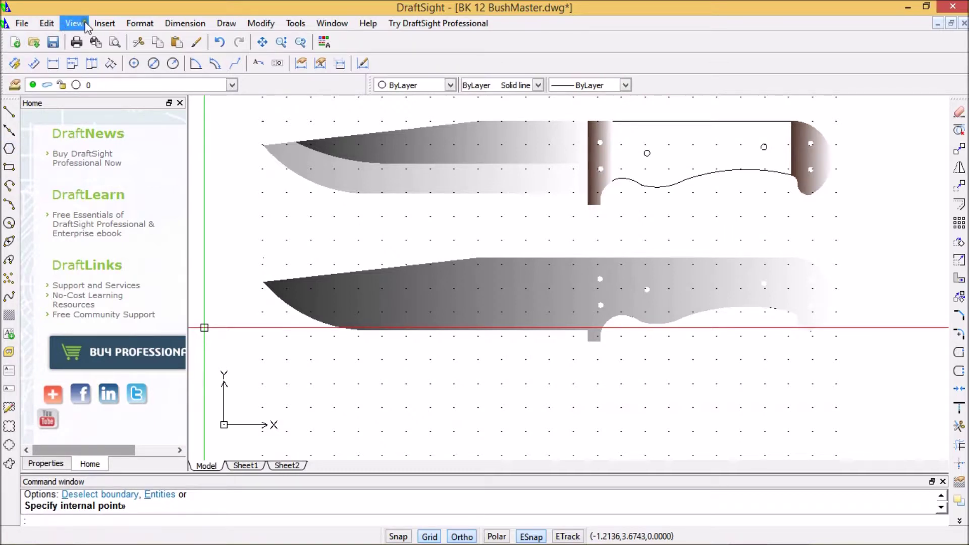
# Start a new Fill and set its colour to index colour 7 (White).
pyautogui.click(9, 315)
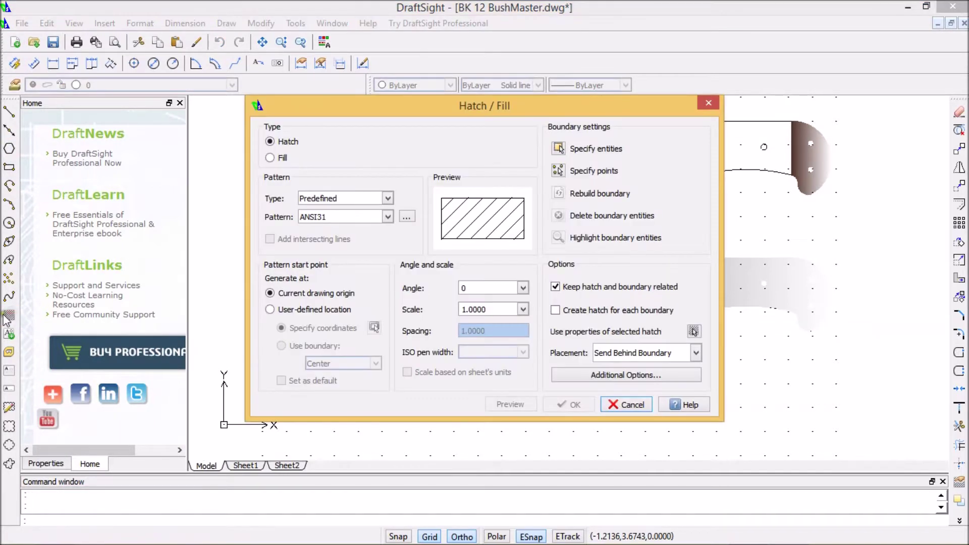
pyautogui.click(271, 157)
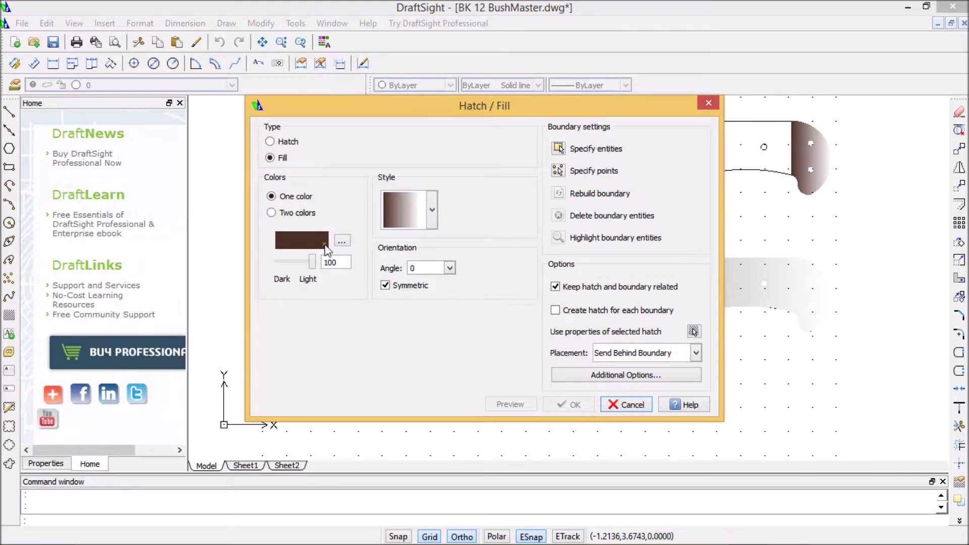
pyautogui.click(341, 240)
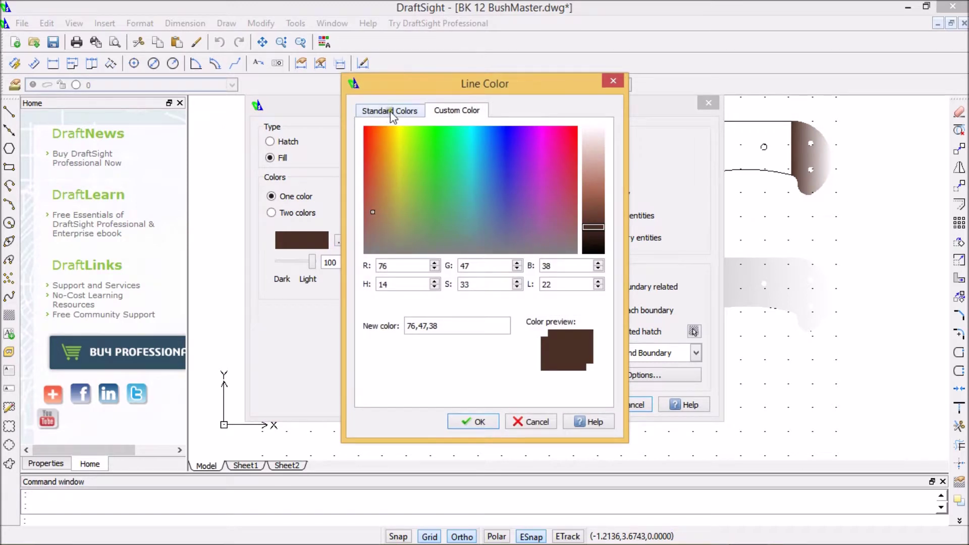
pyautogui.click(594, 250)
pyautogui.moveTo(593, 251); pyautogui.dragTo(596, 257)
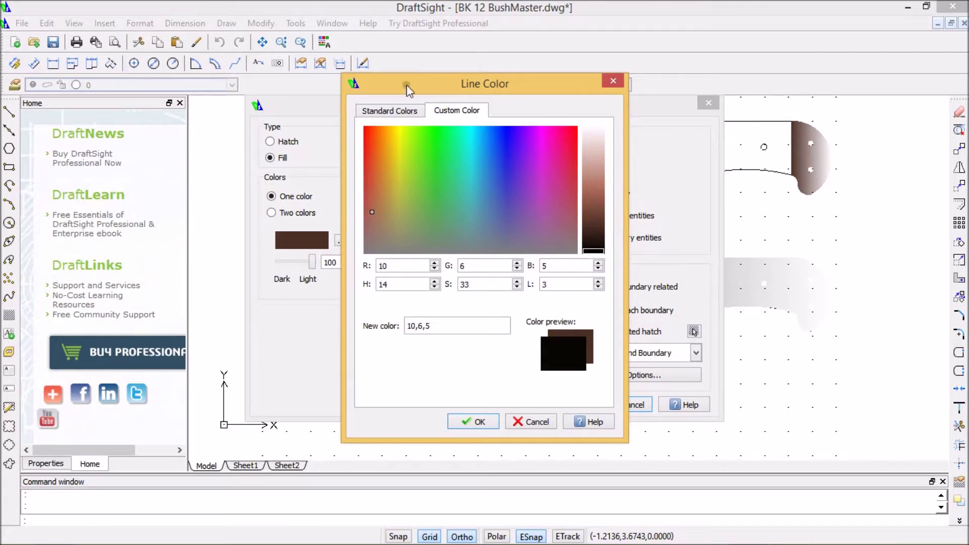
pyautogui.click(375, 113)
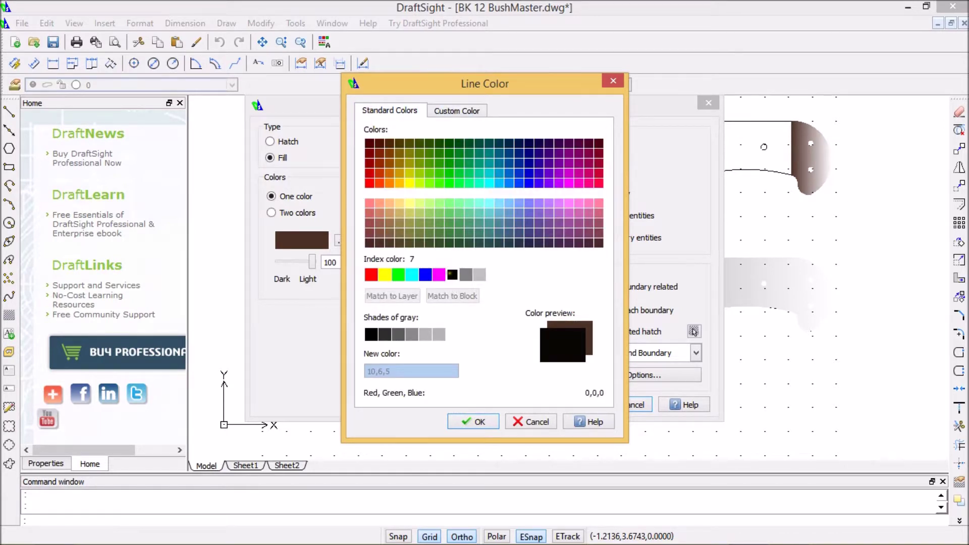
pyautogui.click(450, 275)
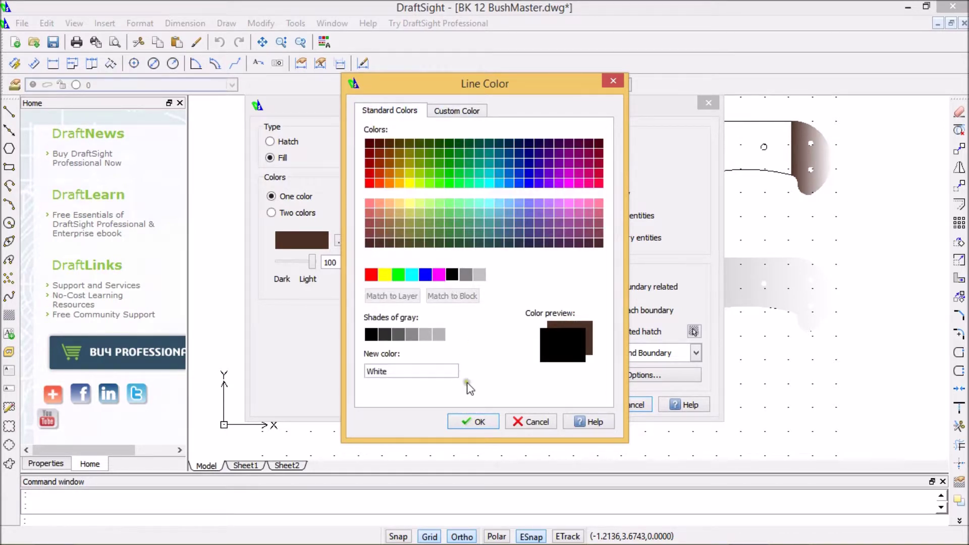
pyautogui.click(480, 422)
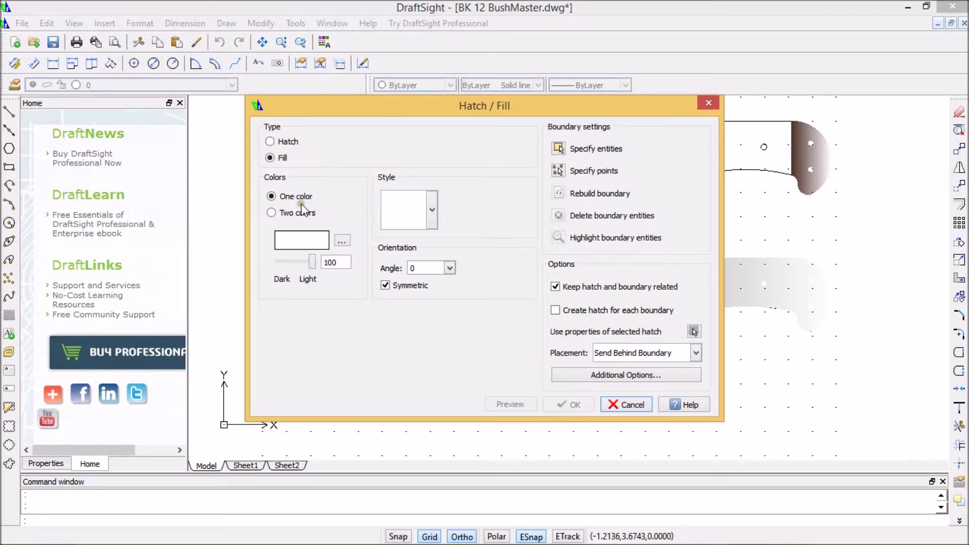
pyautogui.click(341, 242)
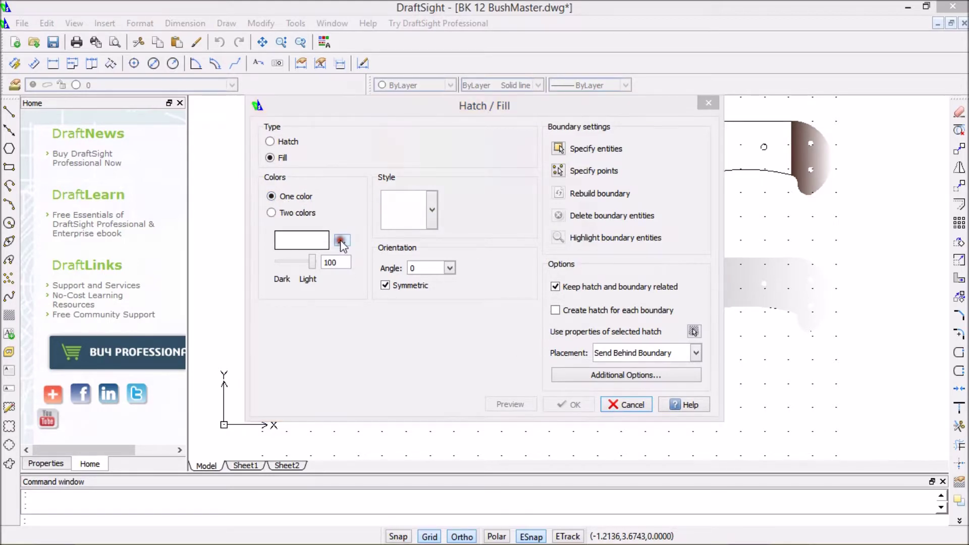
pyautogui.click(391, 111)
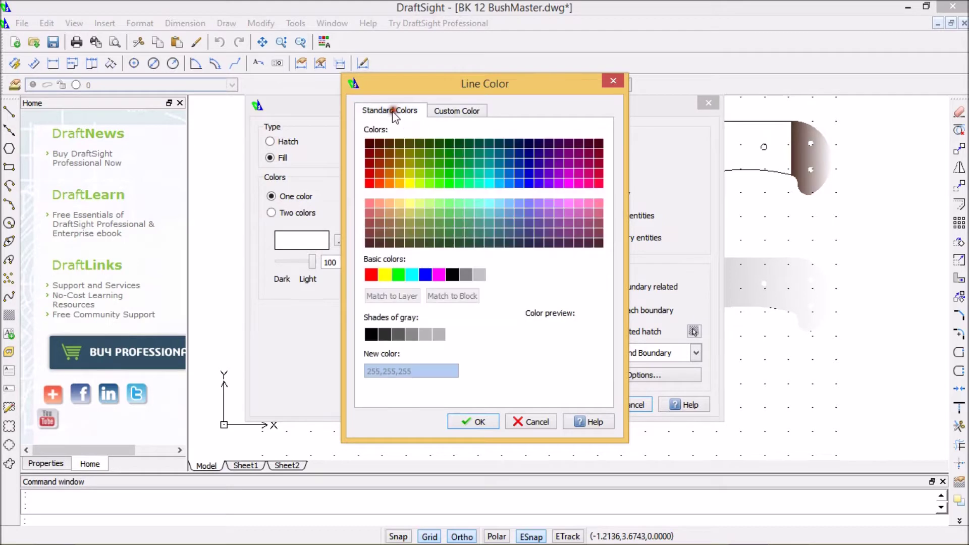
pyautogui.click(454, 278)
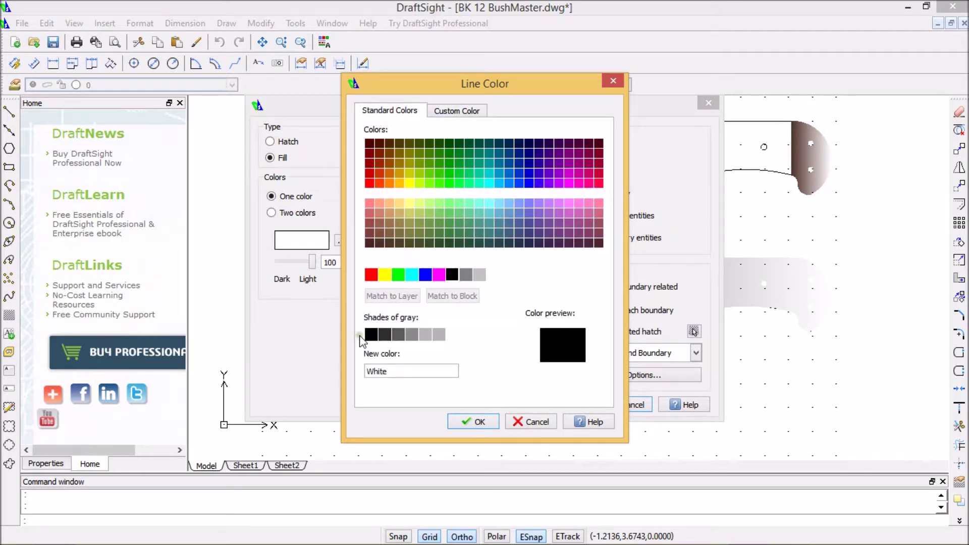
pyautogui.click(473, 421)
# Pick inside the handle between bolster and pommel and apply the white fill.
pyautogui.click(559, 171)
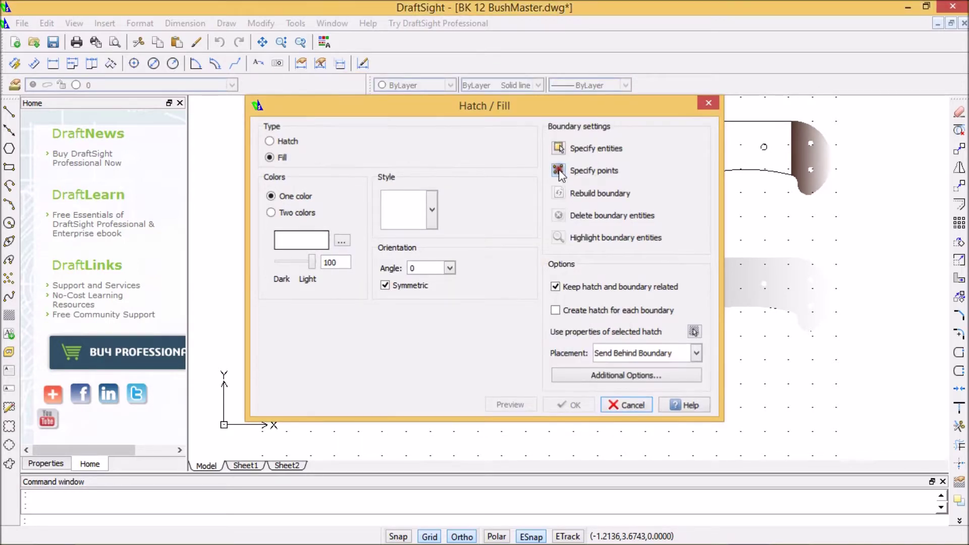
pyautogui.click(690, 155)
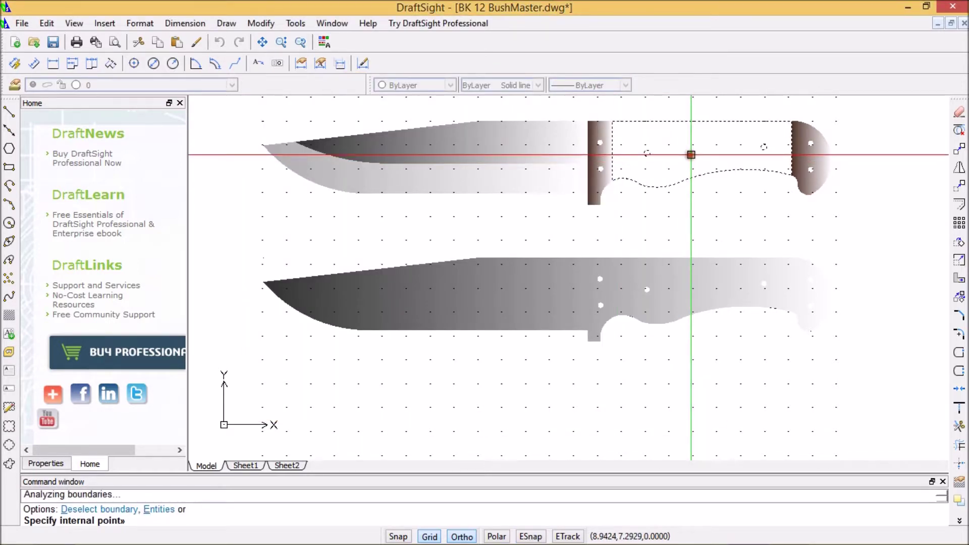
pyautogui.press('Return')
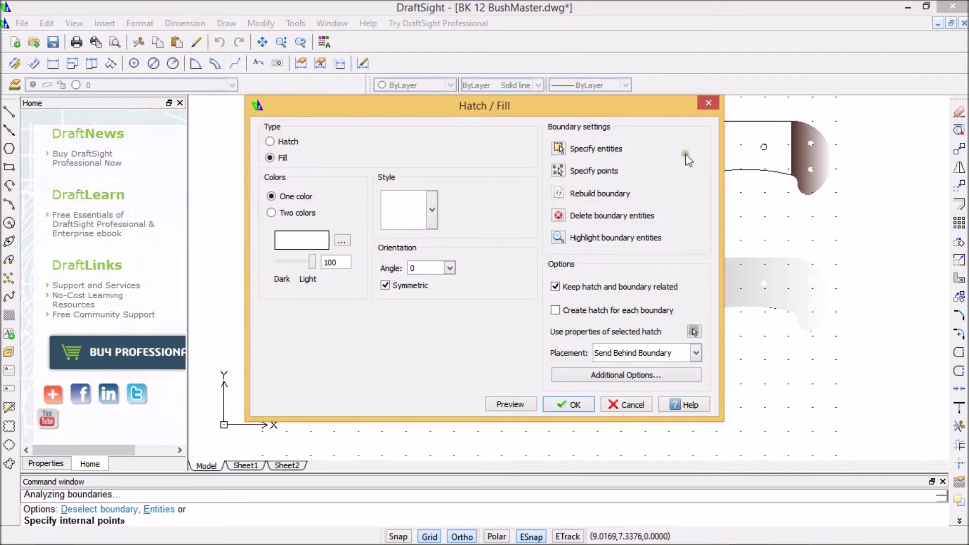
pyautogui.click(571, 404)
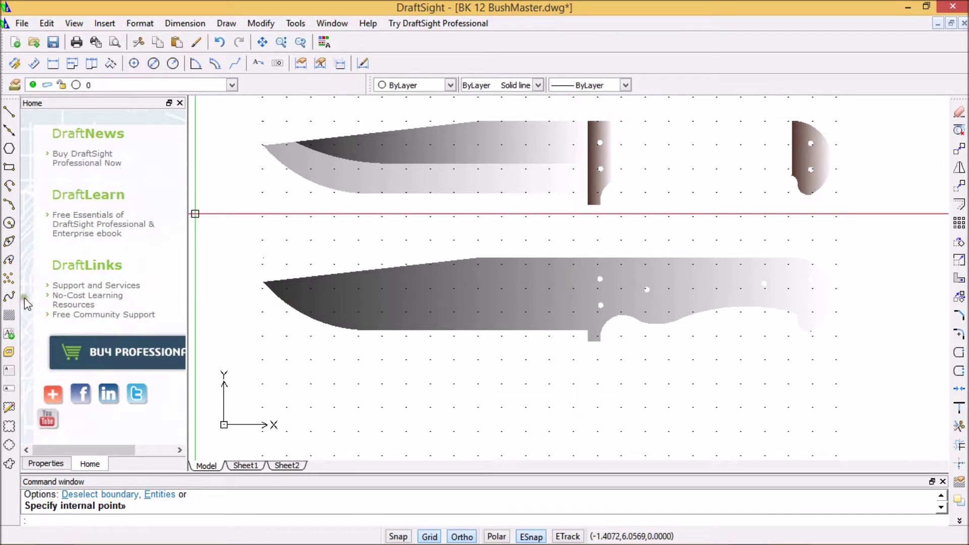
# Refill the upper handle between bolster and pommel with a gray 250 gradient.
pyautogui.click(9, 315)
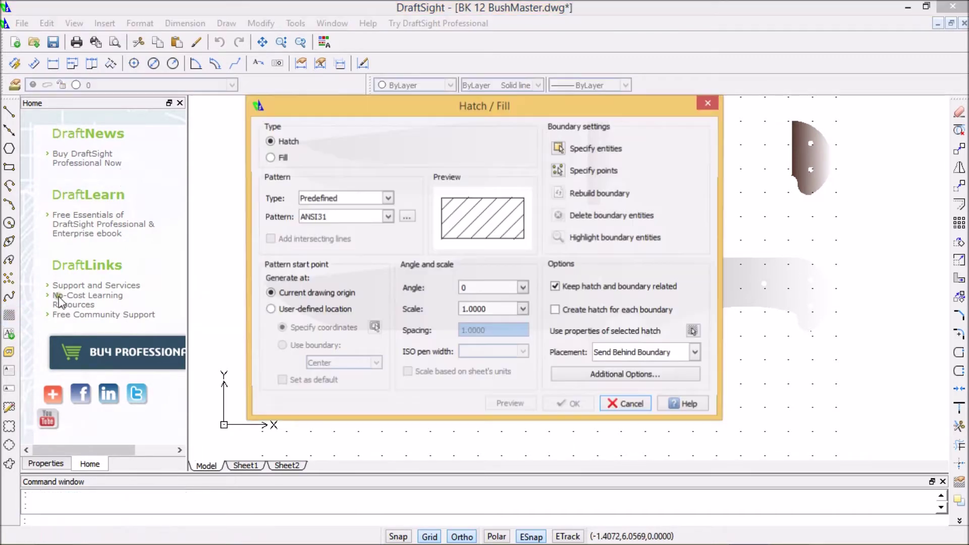
pyautogui.click(271, 158)
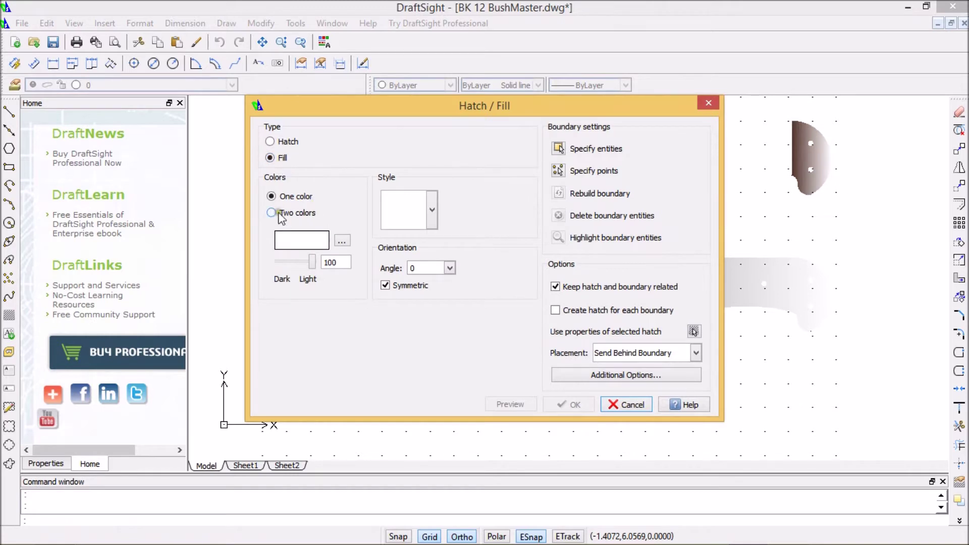
pyautogui.click(342, 240)
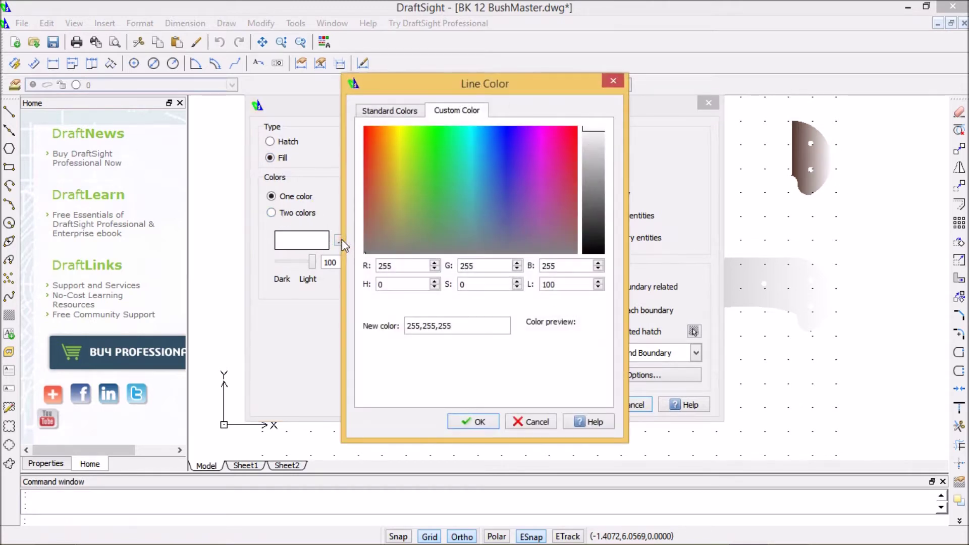
pyautogui.click(385, 112)
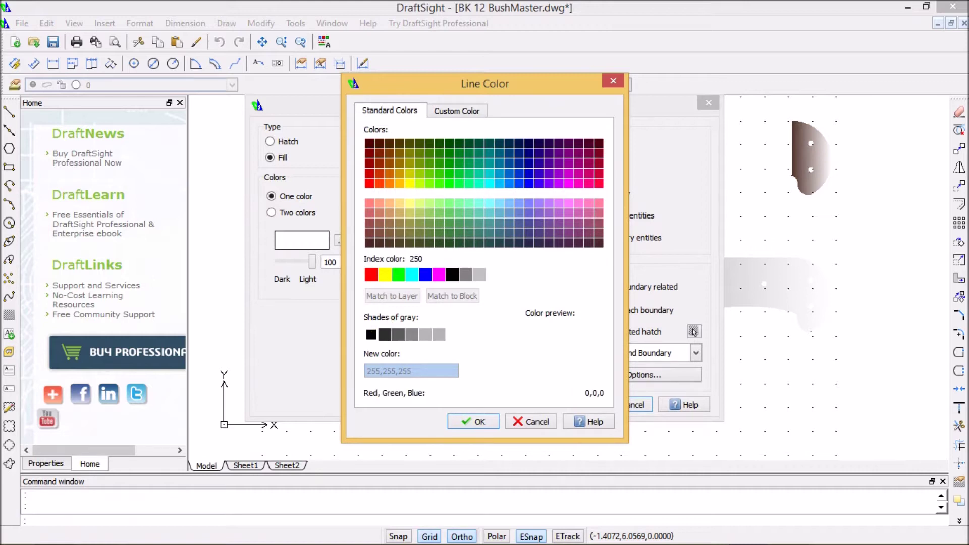
pyautogui.click(371, 335)
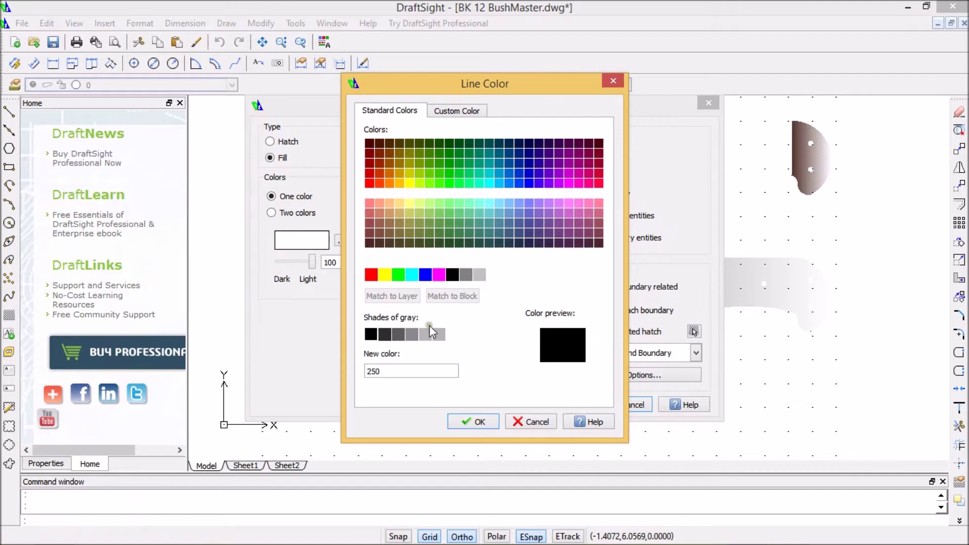
pyautogui.click(479, 422)
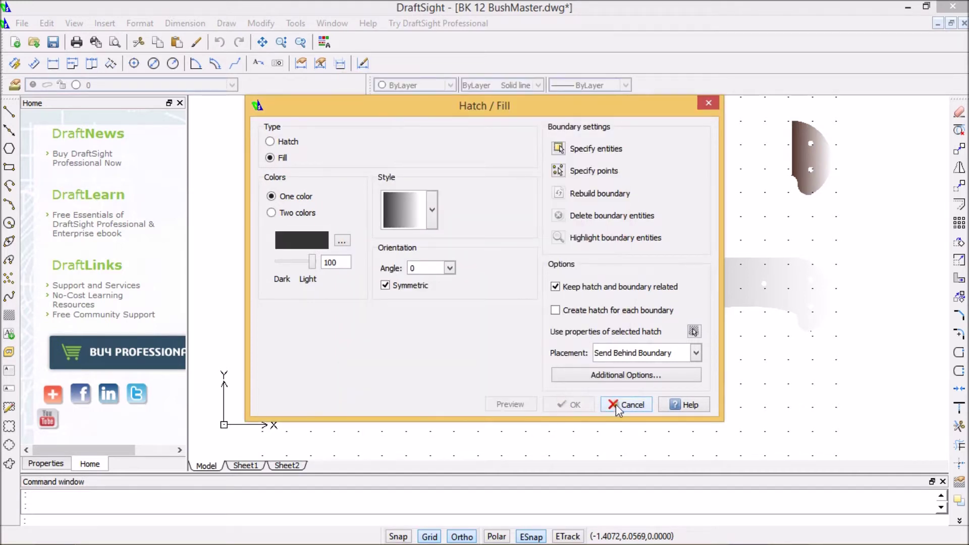
pyautogui.click(558, 172)
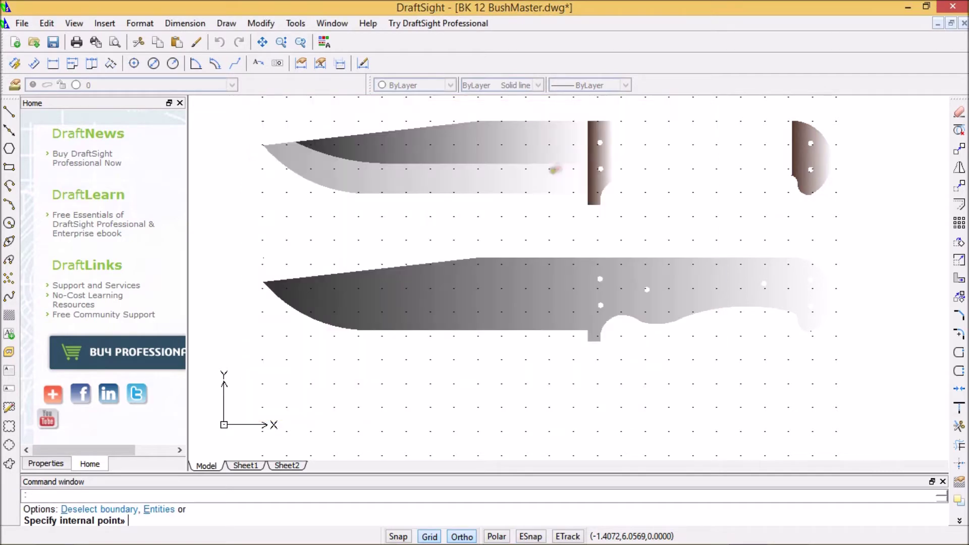
pyautogui.click(674, 158)
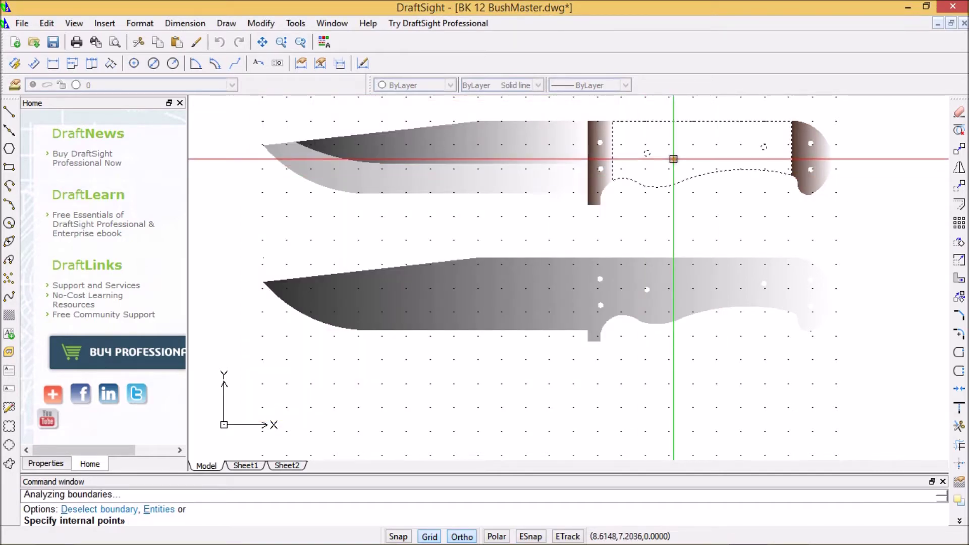
pyautogui.press('Return')
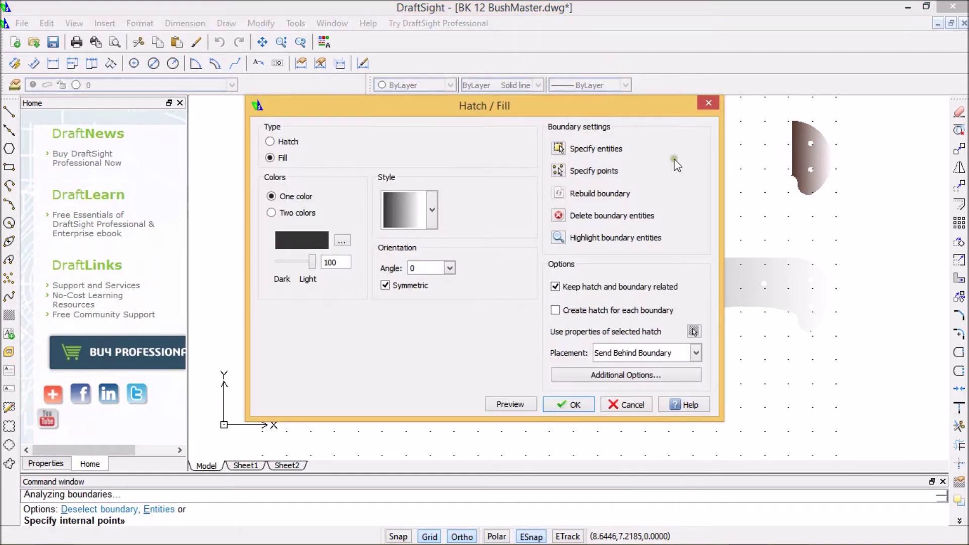
pyautogui.click(569, 401)
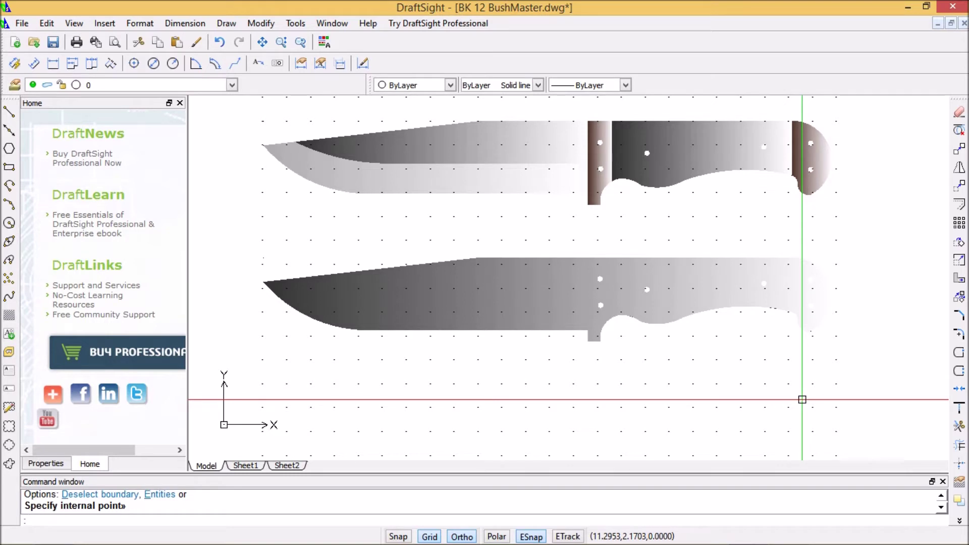
pyautogui.click(787, 533)
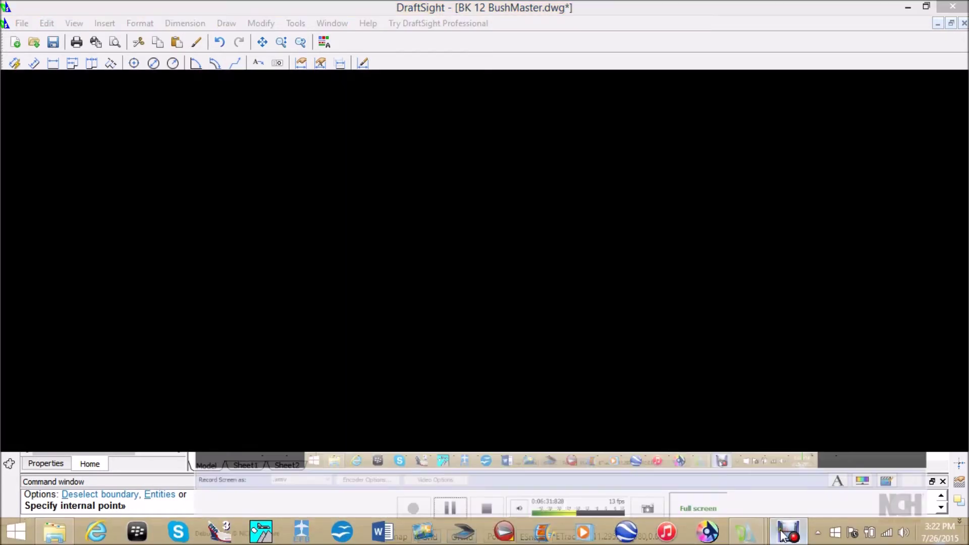
# Bring up BK 12 BushMaster2.pdf in Adobe Reader, showing both knives with gradient fills.
pyautogui.click(379, 505)
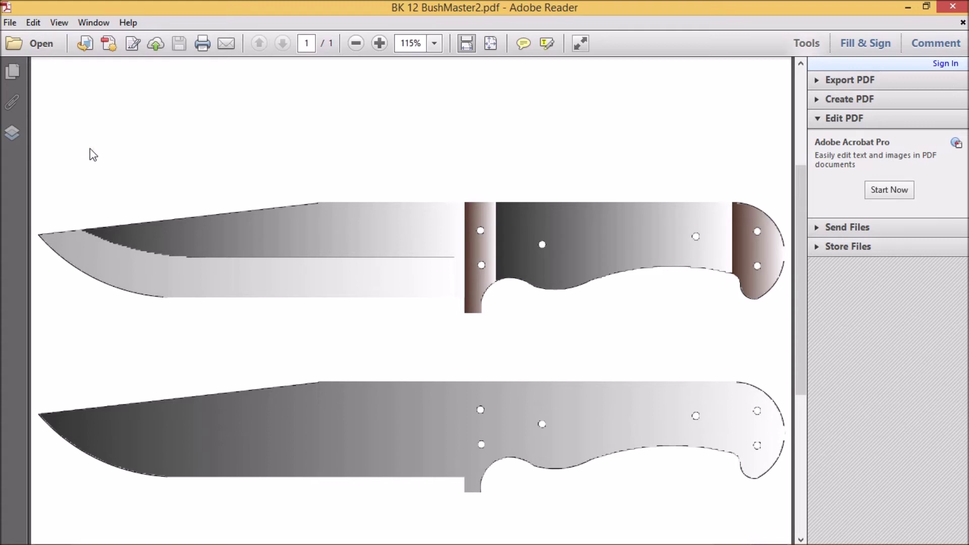
pyautogui.scroll(-1, 99, 148)
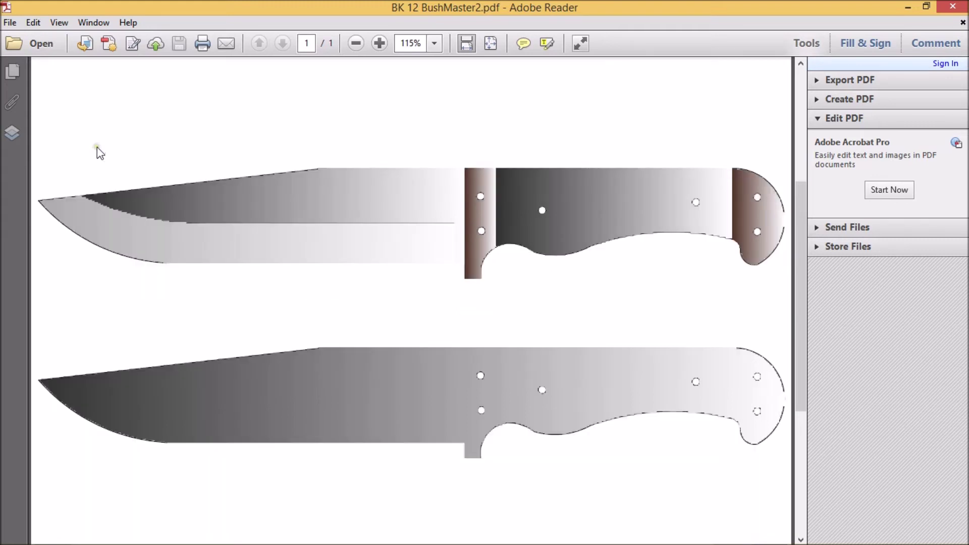